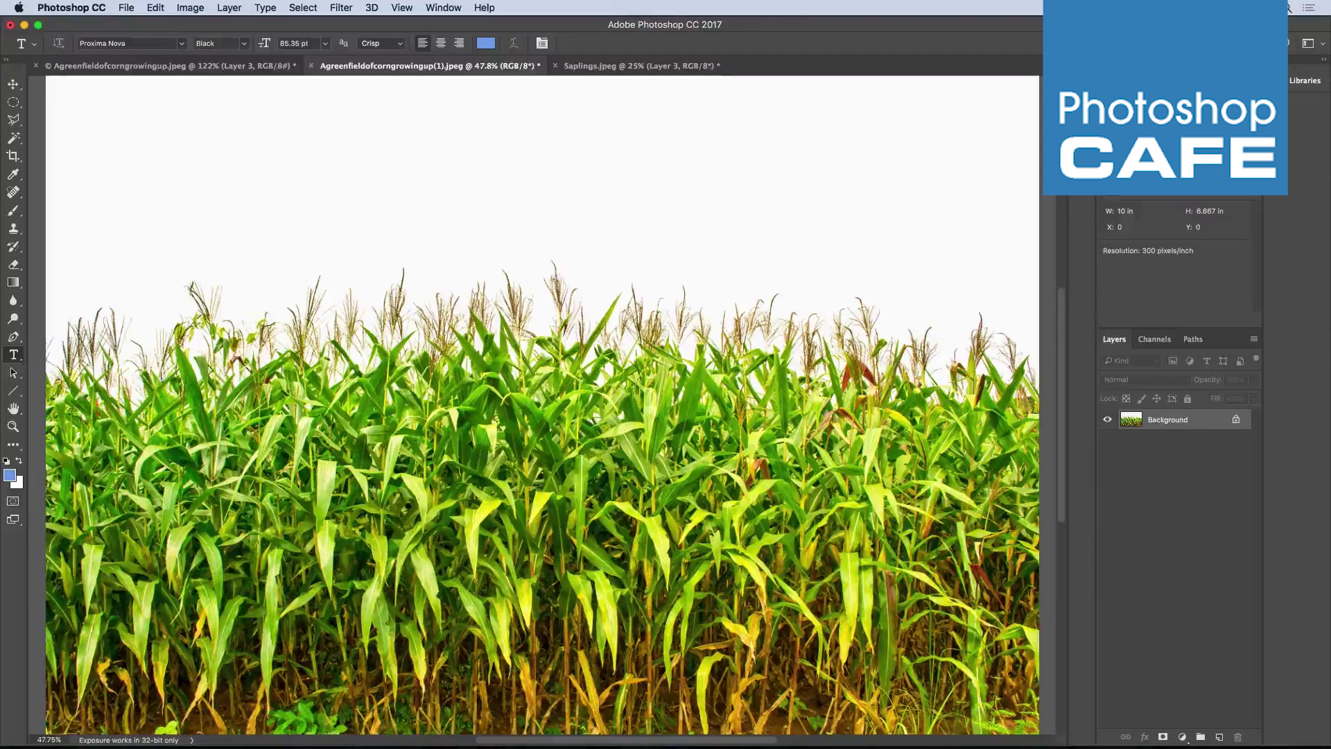
- Type PLANTS across the corn field in Proxima Nova Black and commit the text
click(202, 456)
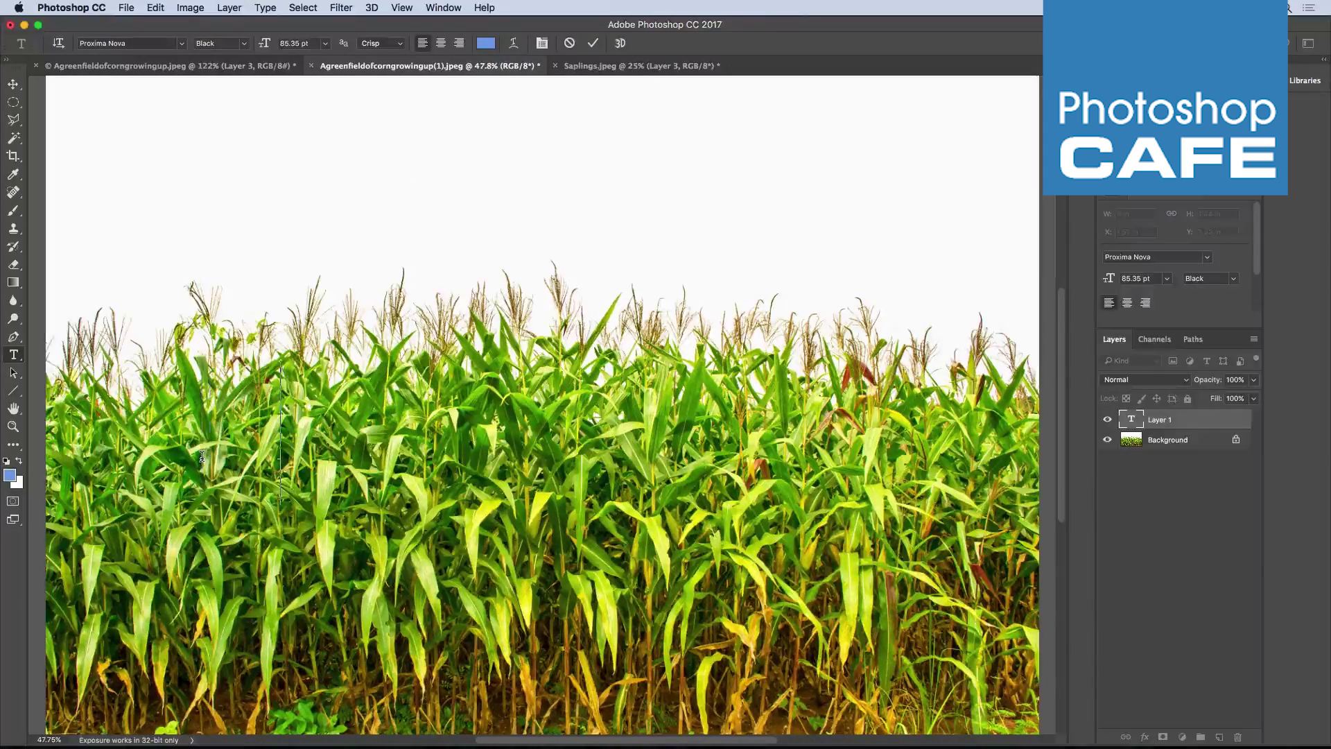
text(PLANTS)
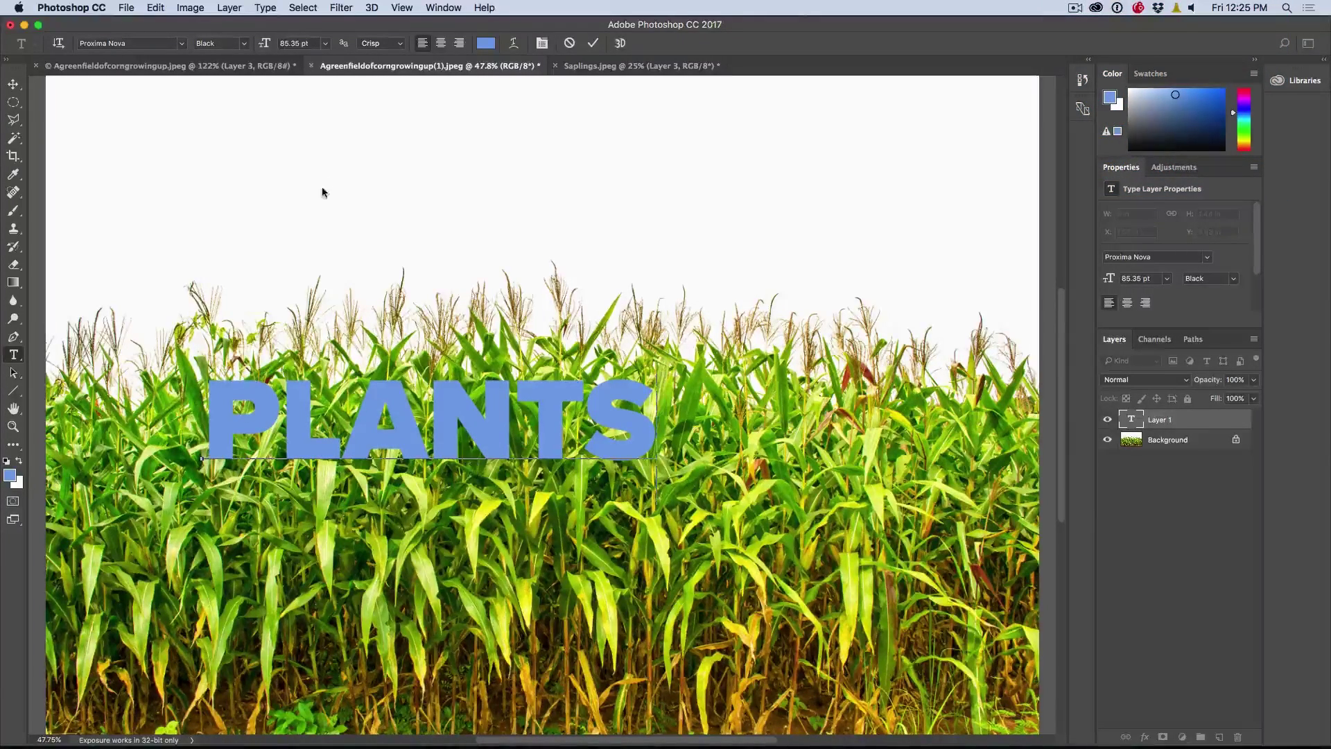
click(242, 44)
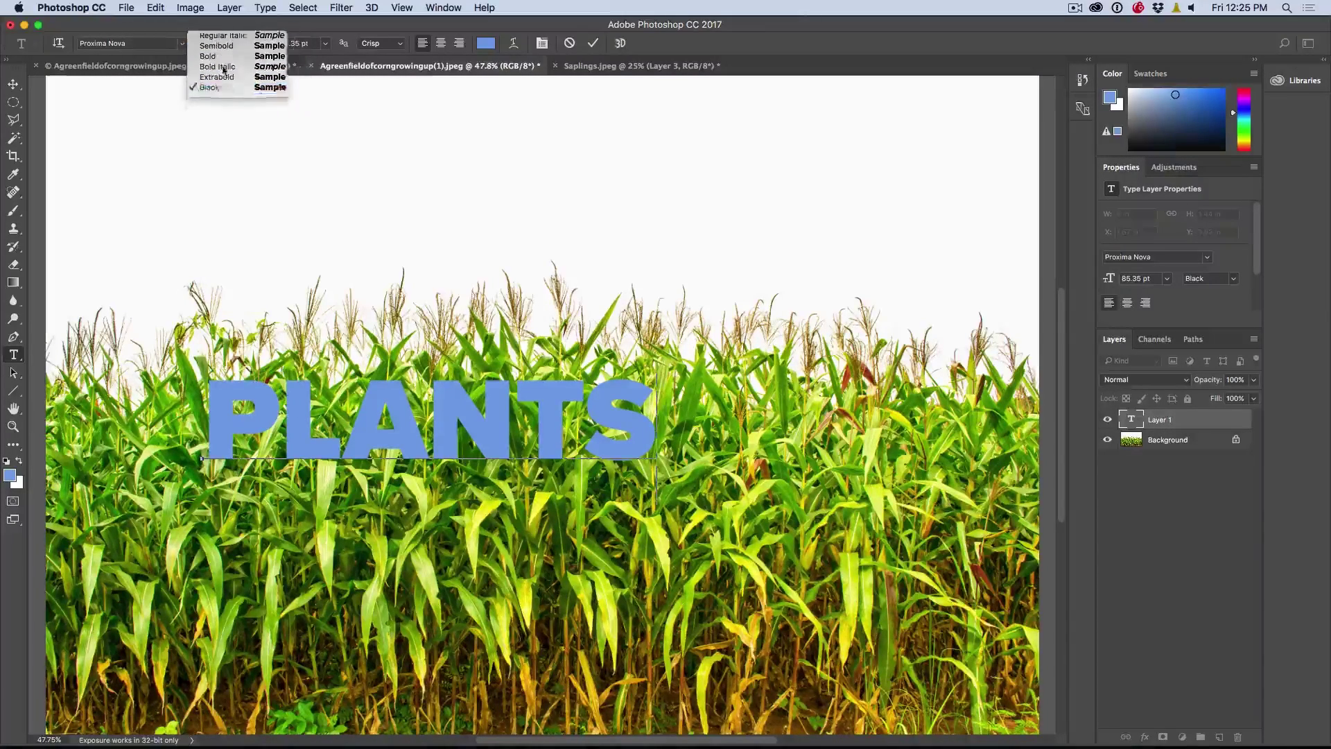
click(50, 83)
click(13, 83)
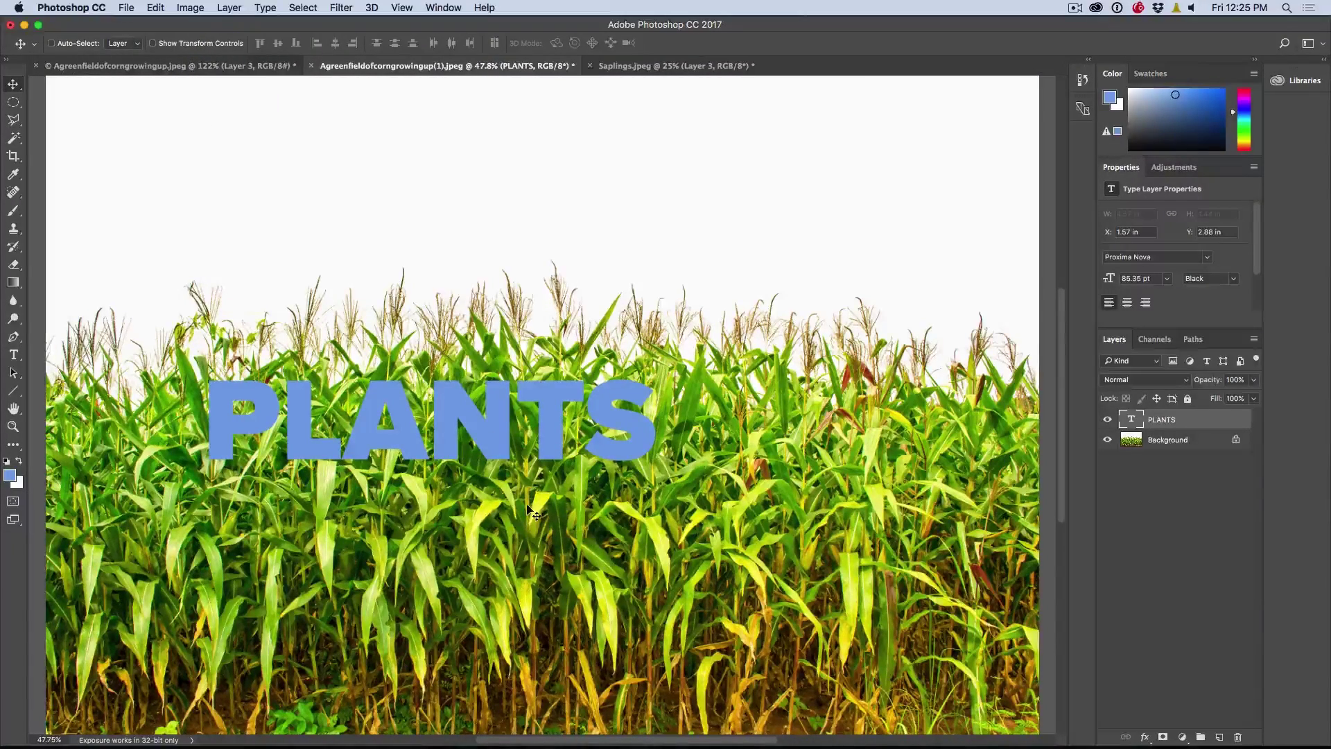
- Scale PLANTS around its centre to about 207%, nudge it into place, and apply
key(super+t)
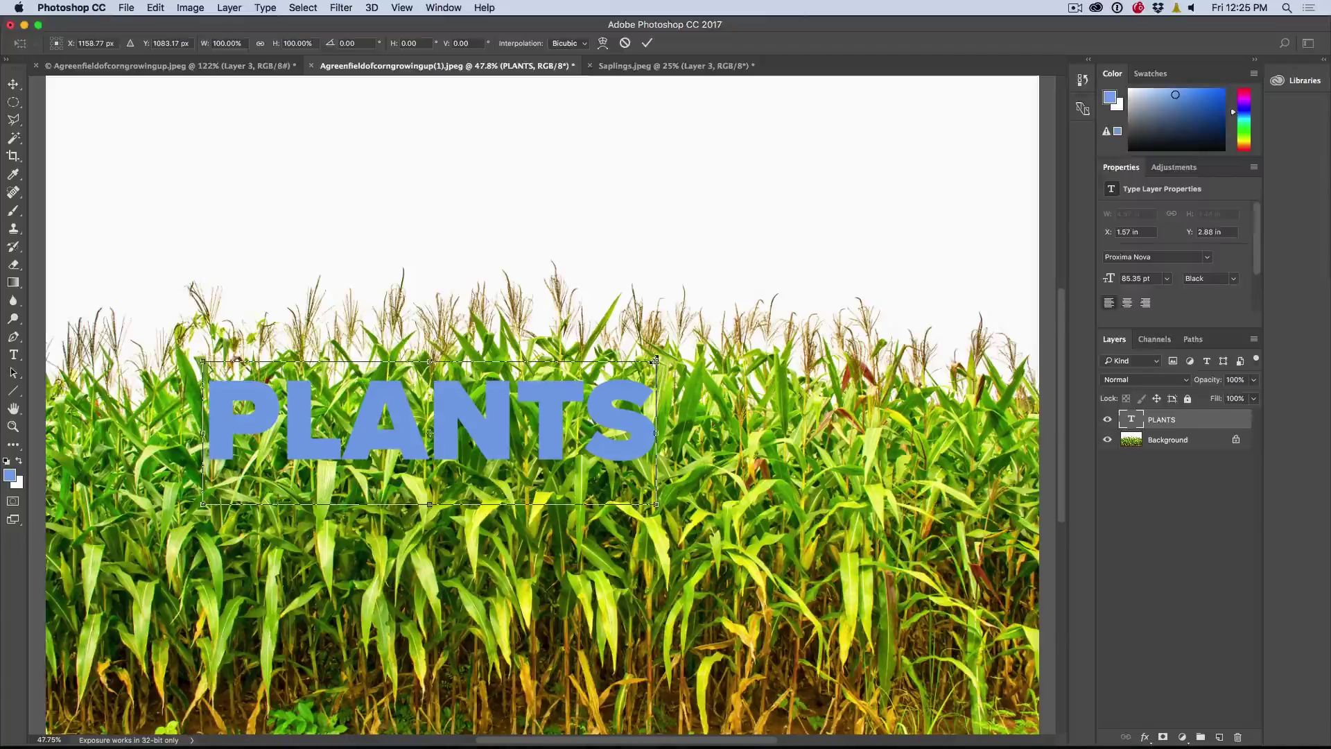
drag(654, 361, 875, 310)
drag(784, 397, 825, 395)
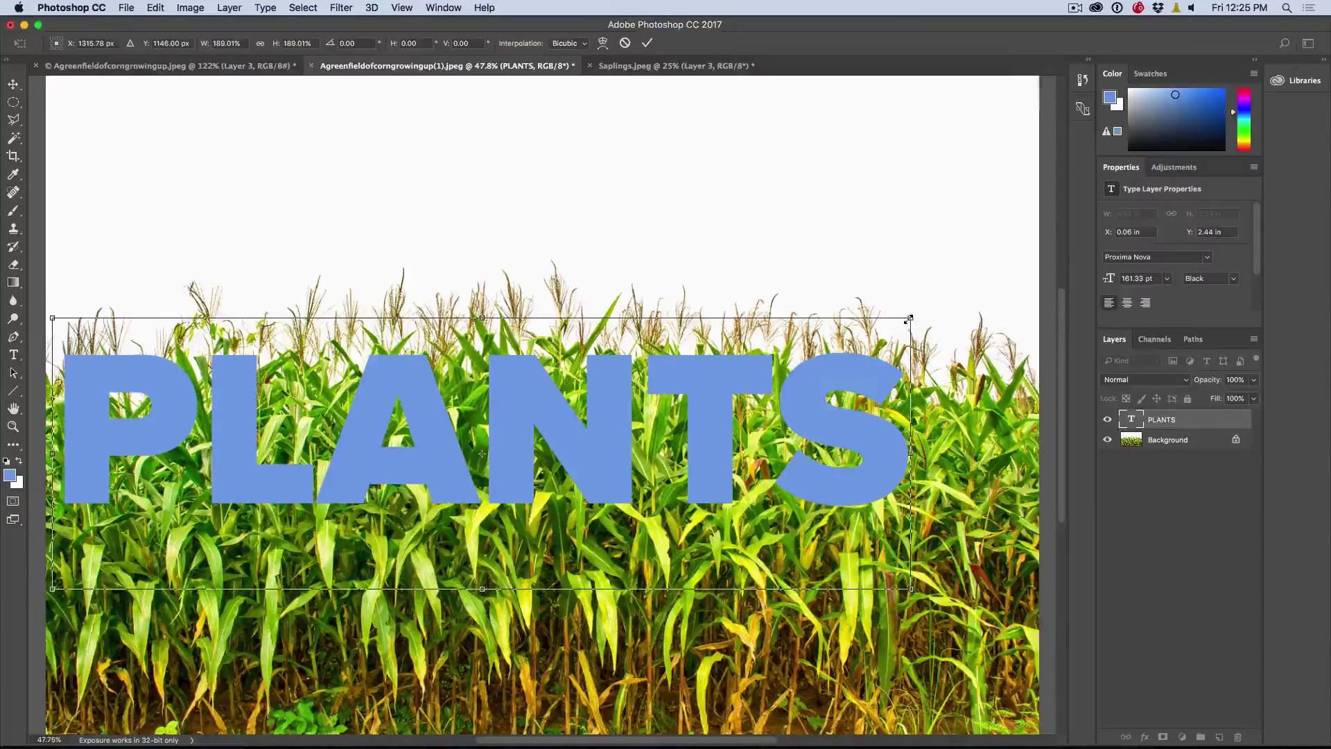
drag(908, 319, 997, 280)
drag(948, 346, 938, 380)
drag(759, 395, 763, 381)
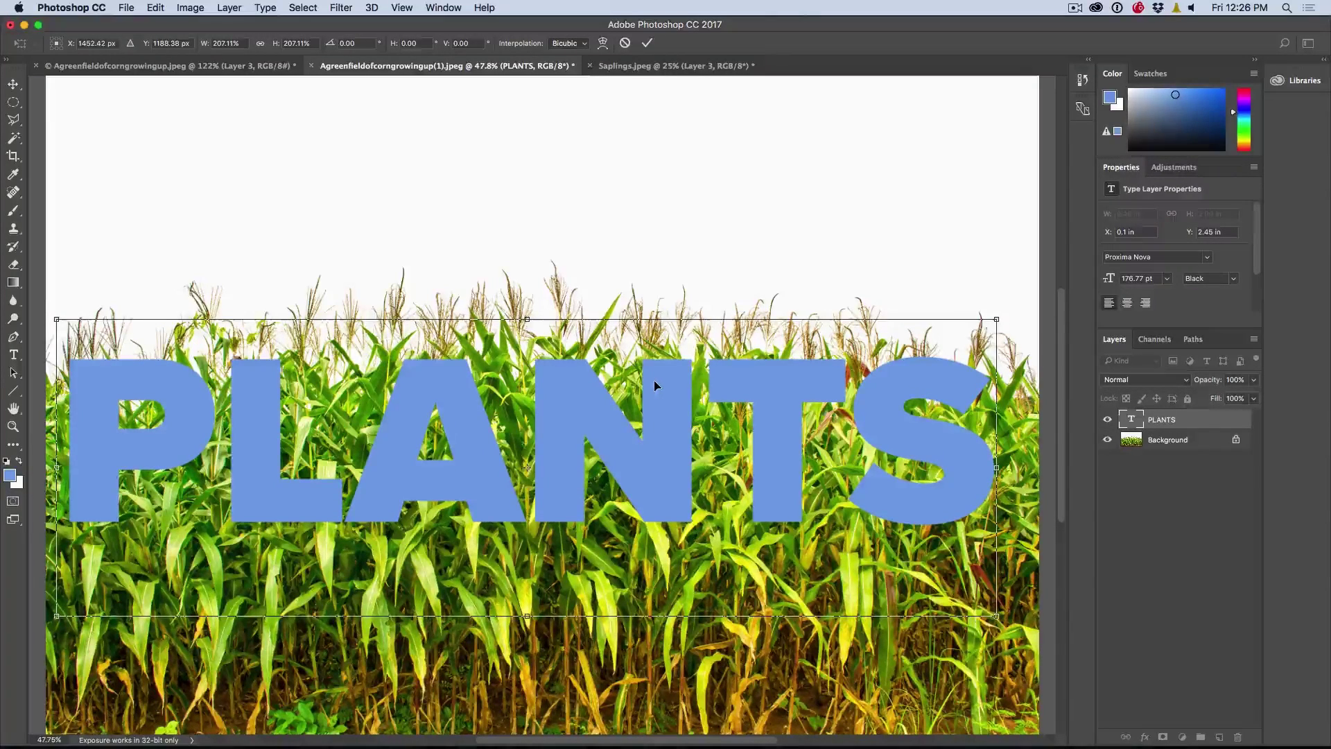
drag(654, 386, 664, 382)
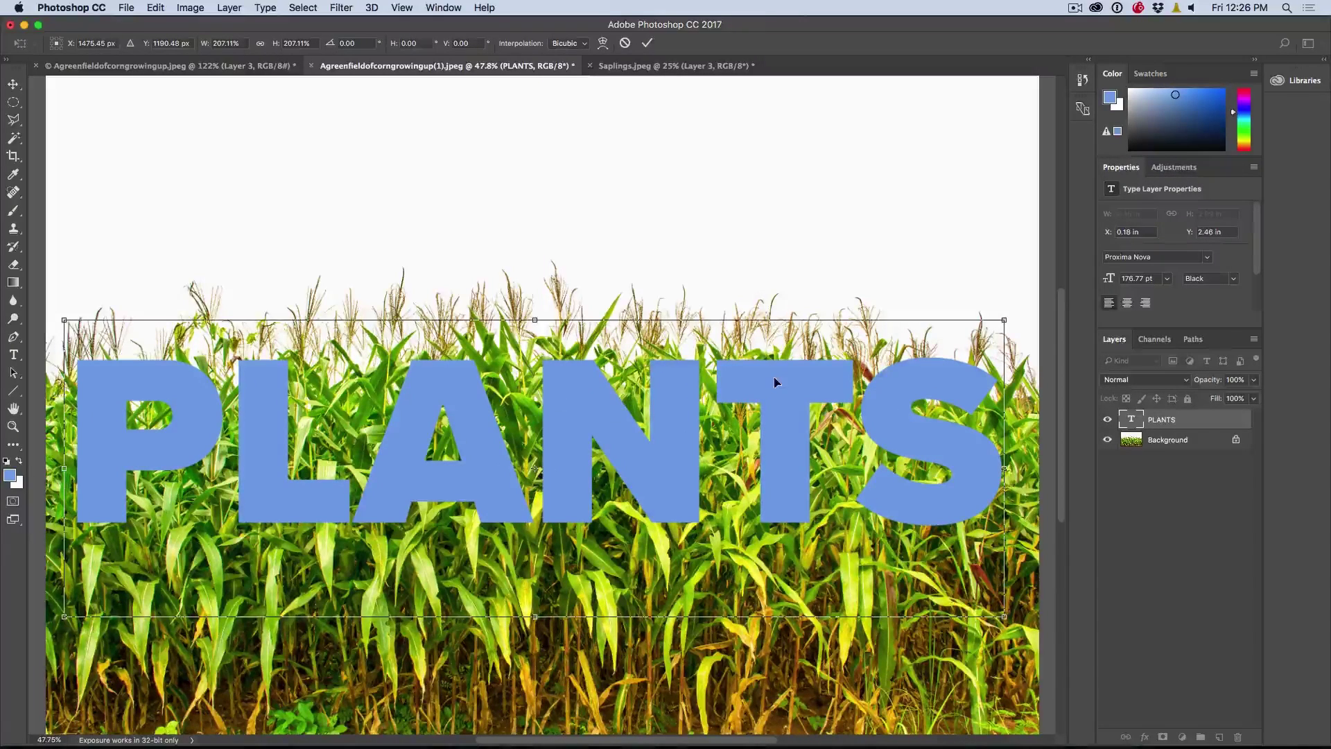
key(Return)
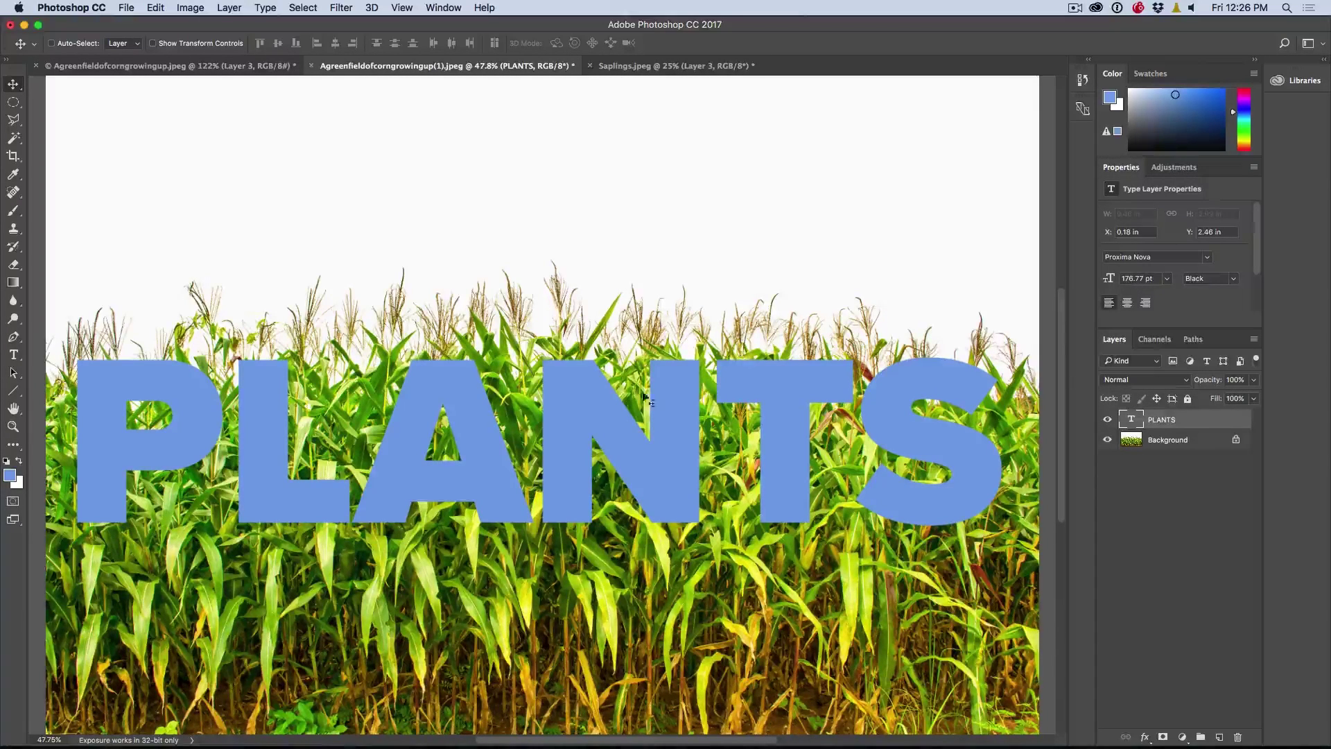
- Rasterize the PLANTS type layer, hide it, and make the Background layer active
right_click(1154, 419)
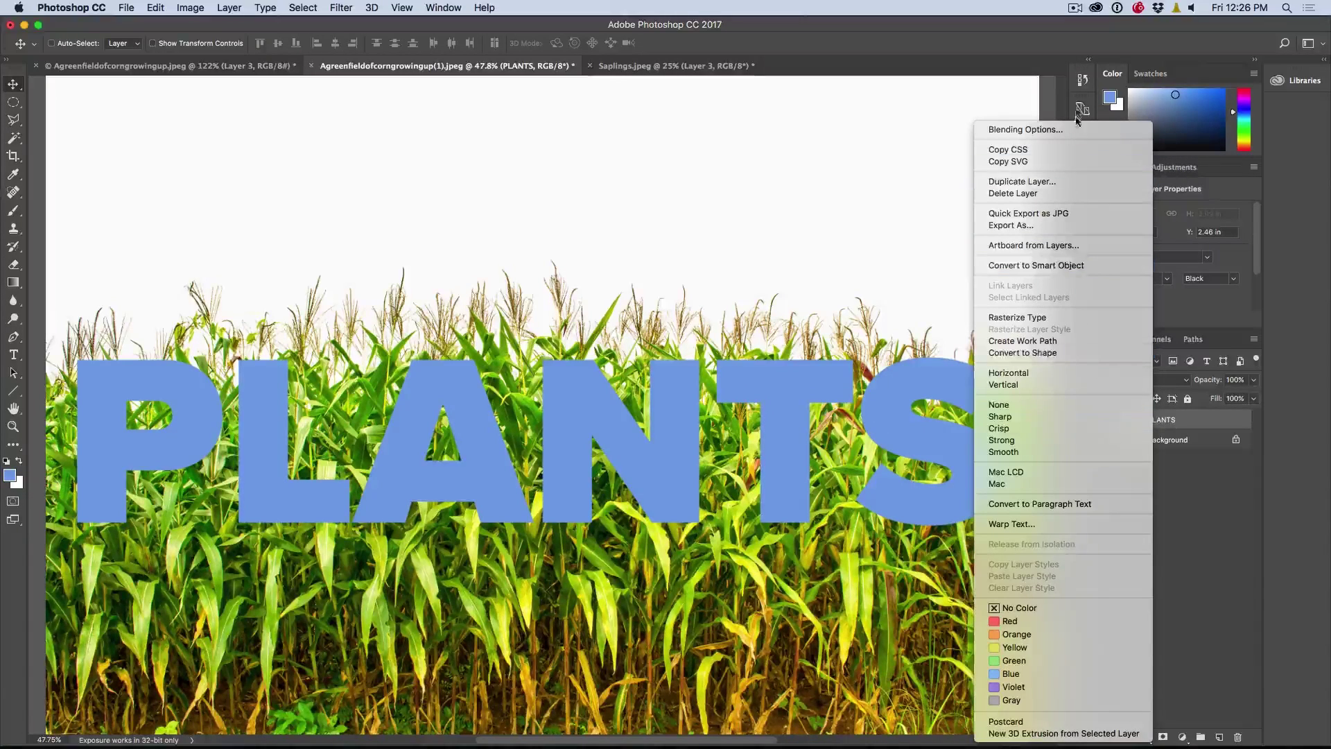
click(1071, 318)
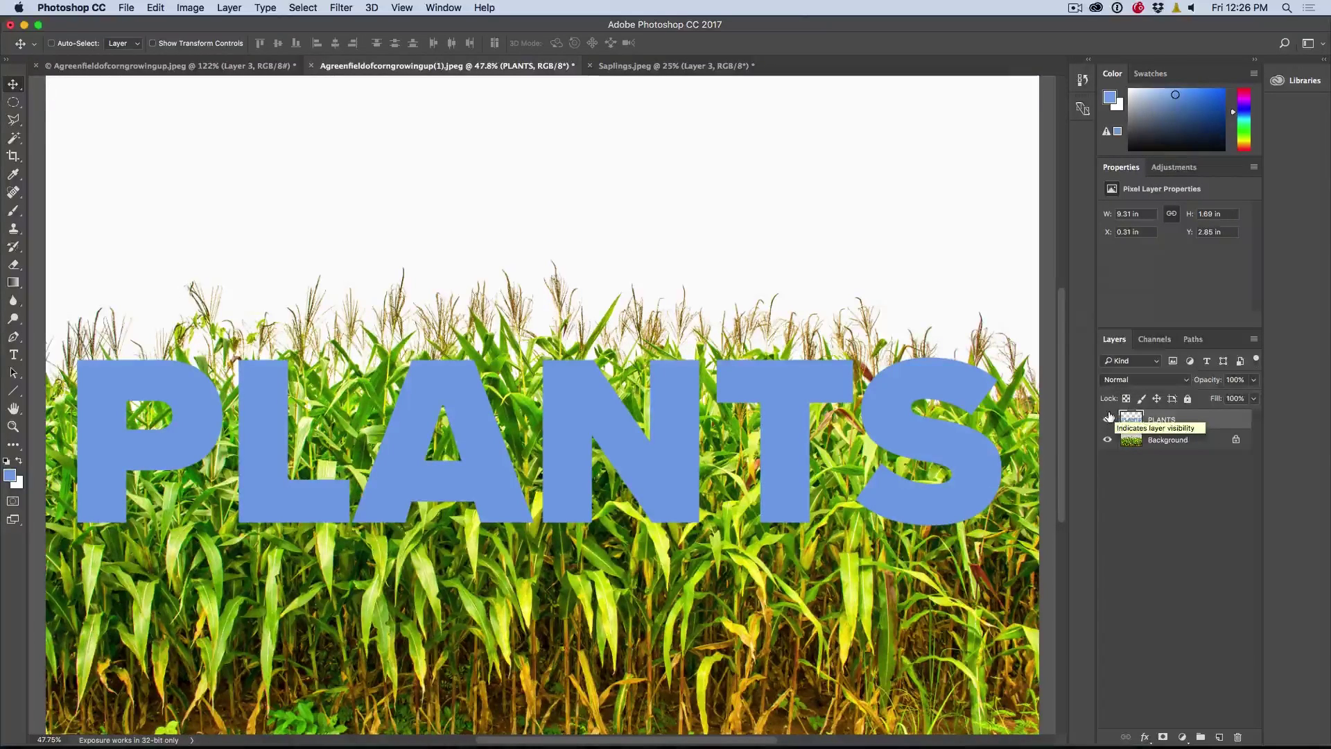
click(1107, 418)
click(1135, 442)
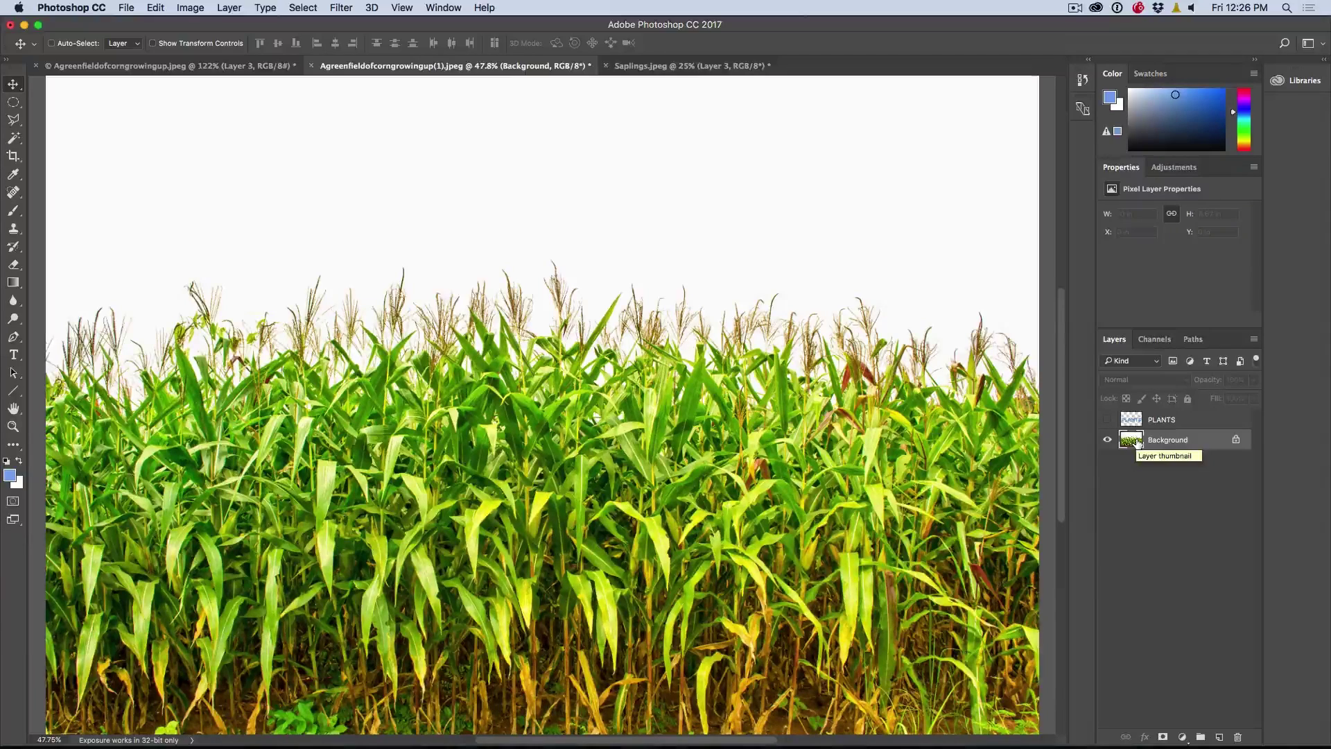
click(14, 138)
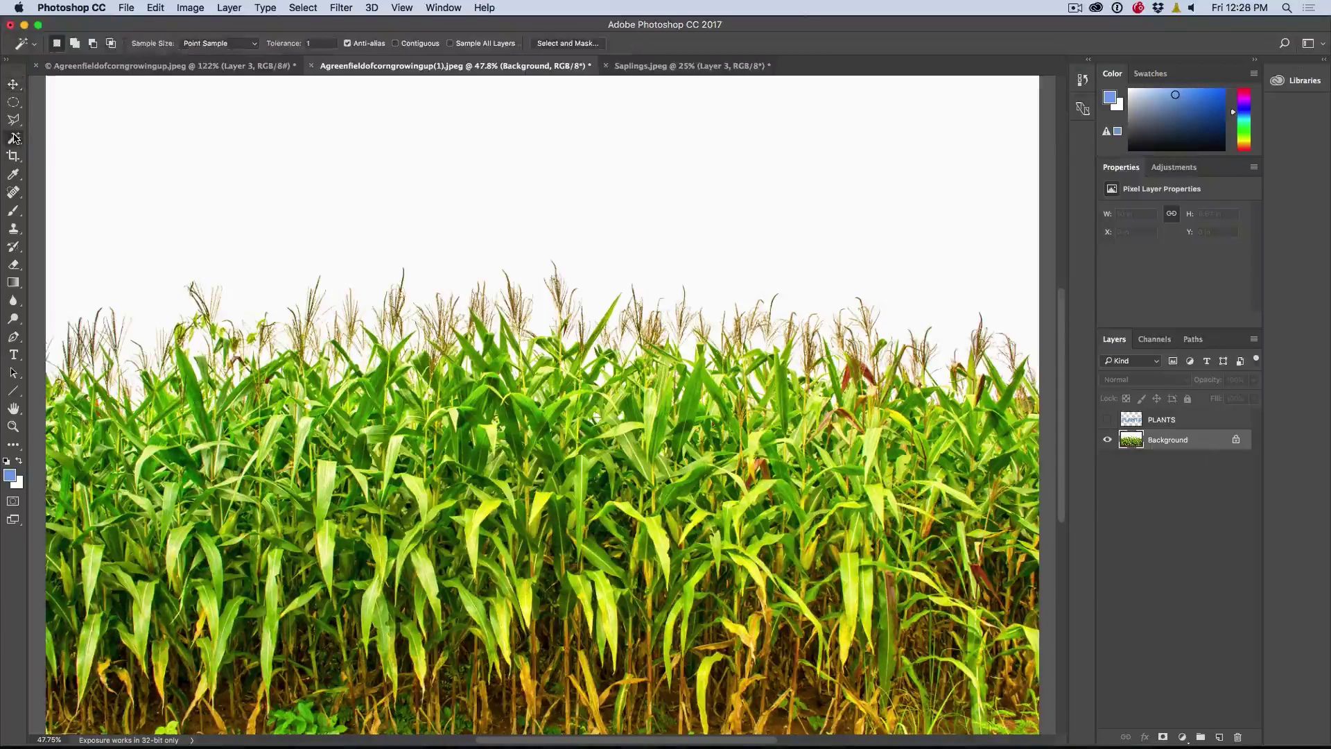
- Select the white sky with the Magic Wand using Point Sample, tolerance 1, non-contiguous
click(254, 46)
click(232, 46)
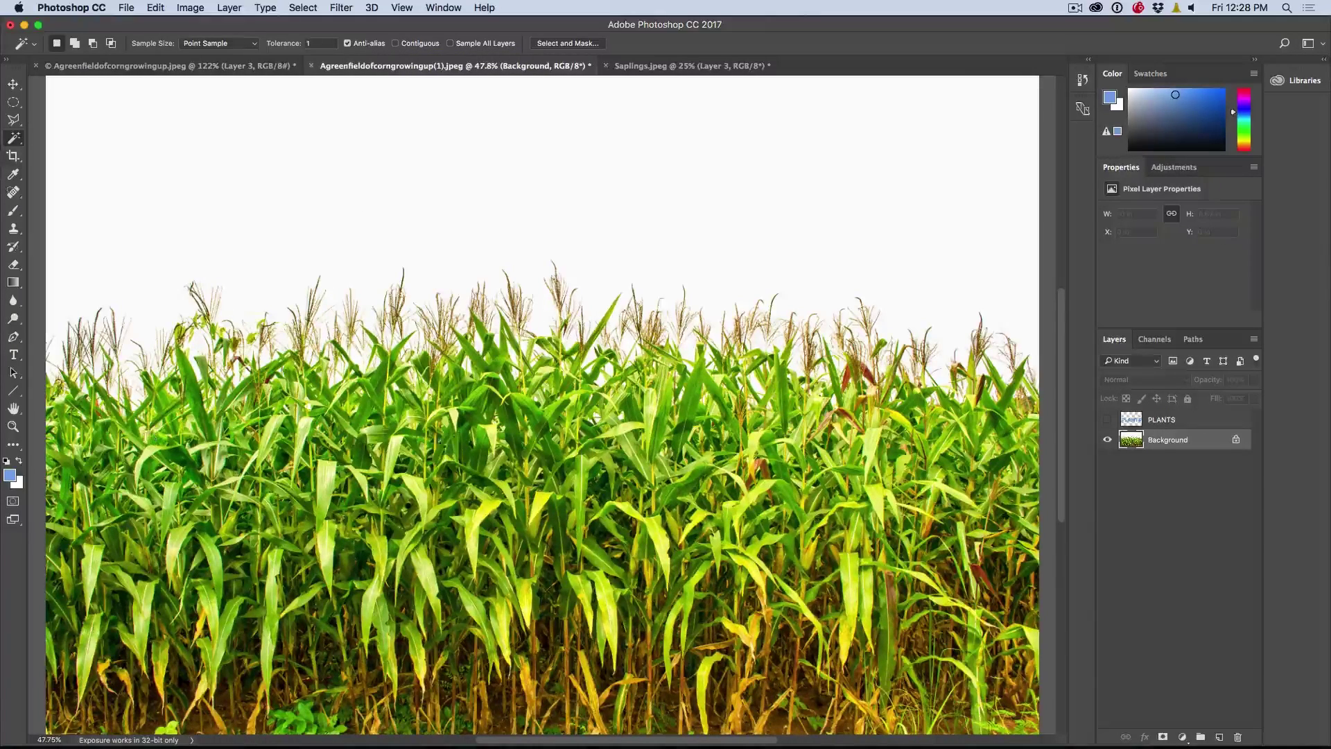
click(235, 156)
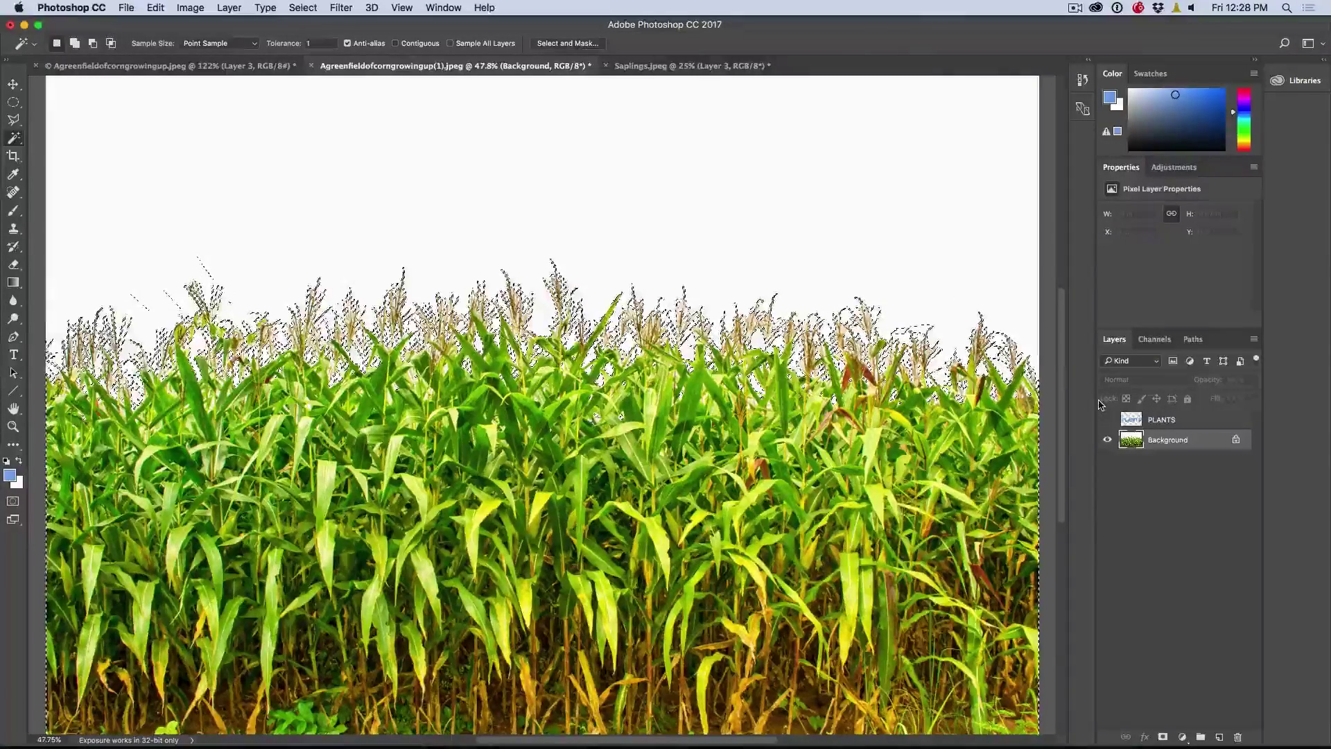
- Copy the corn without the sky to Layer 1 and hide the Background layer
key(super+j)
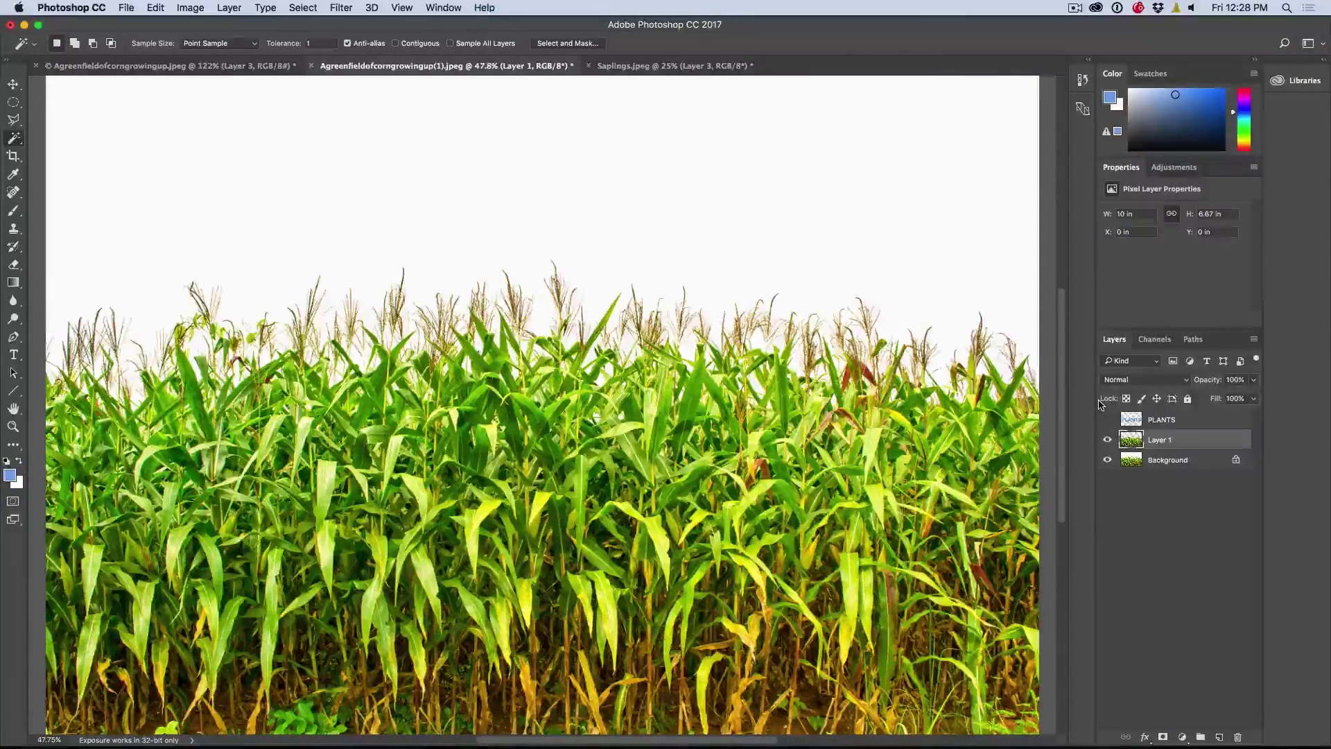
click(1107, 461)
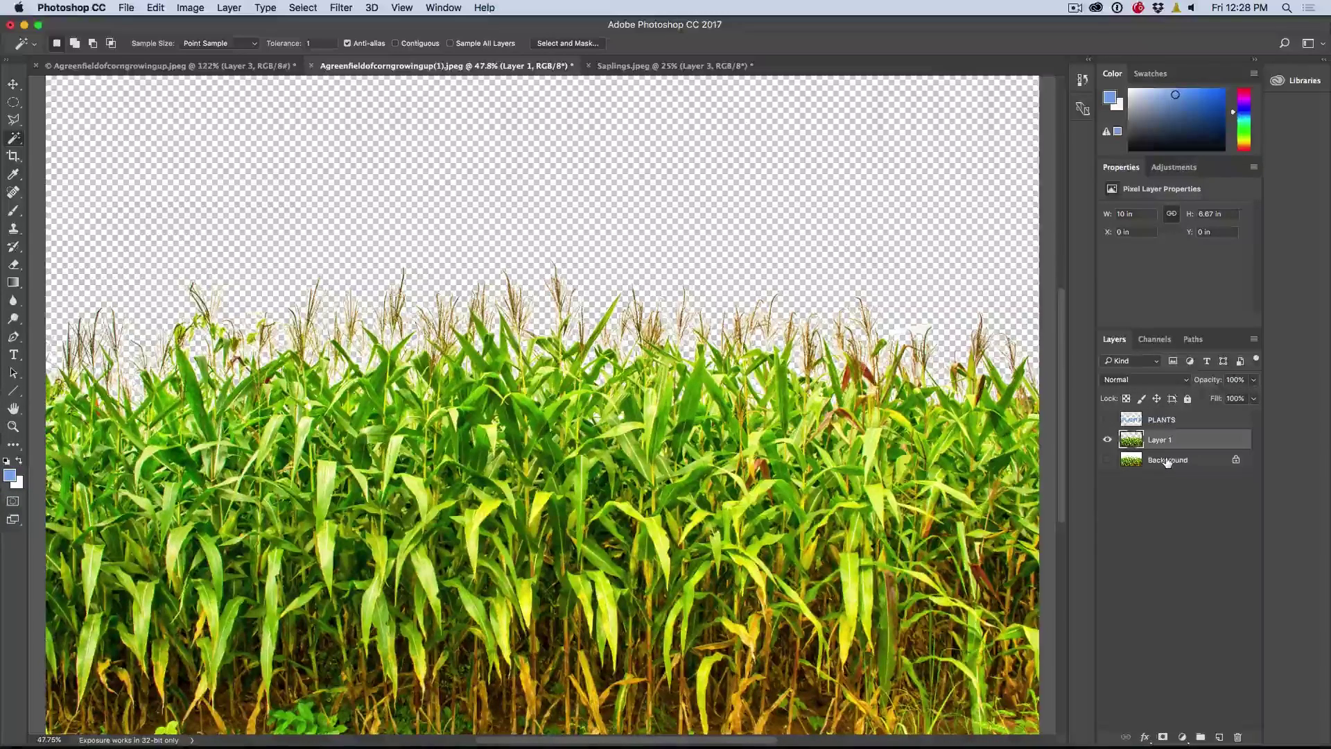
- Show PLANTS, move Layer 1 above it, and clip the corn into the letters
click(1107, 420)
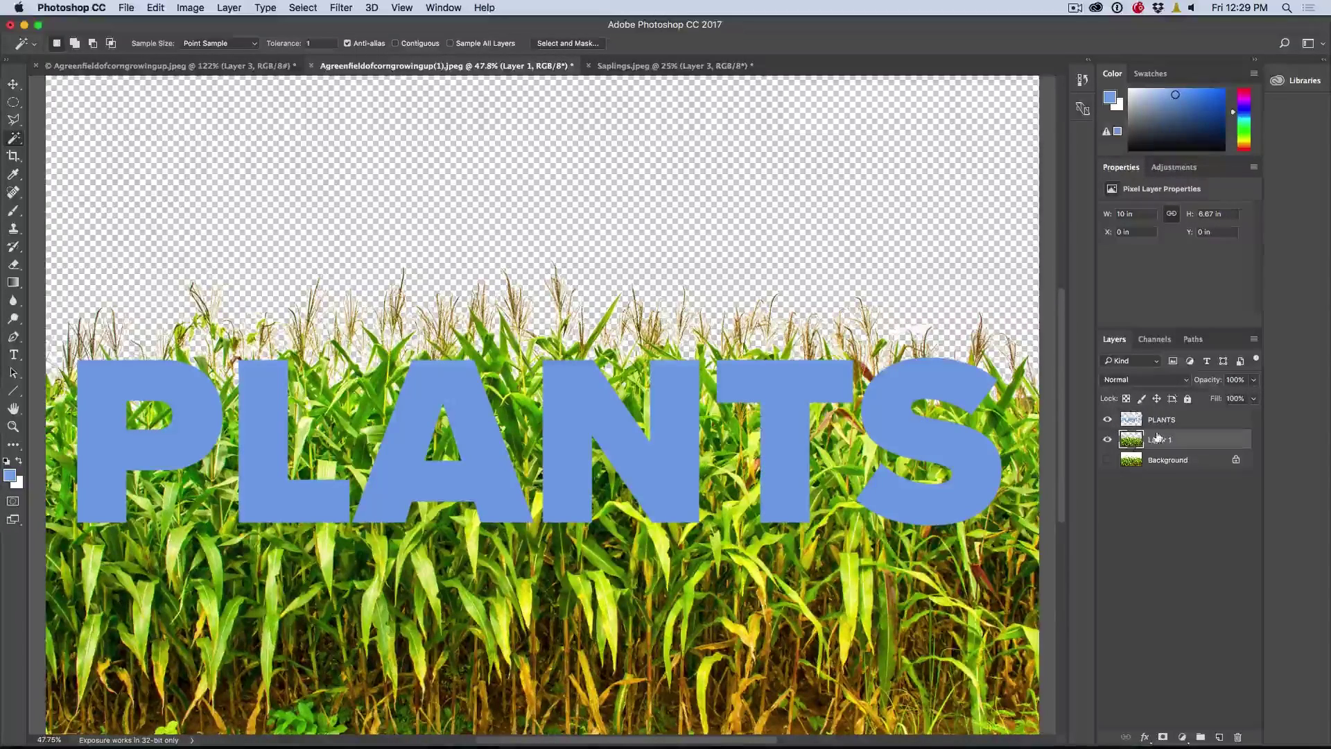
drag(1156, 438, 1156, 416)
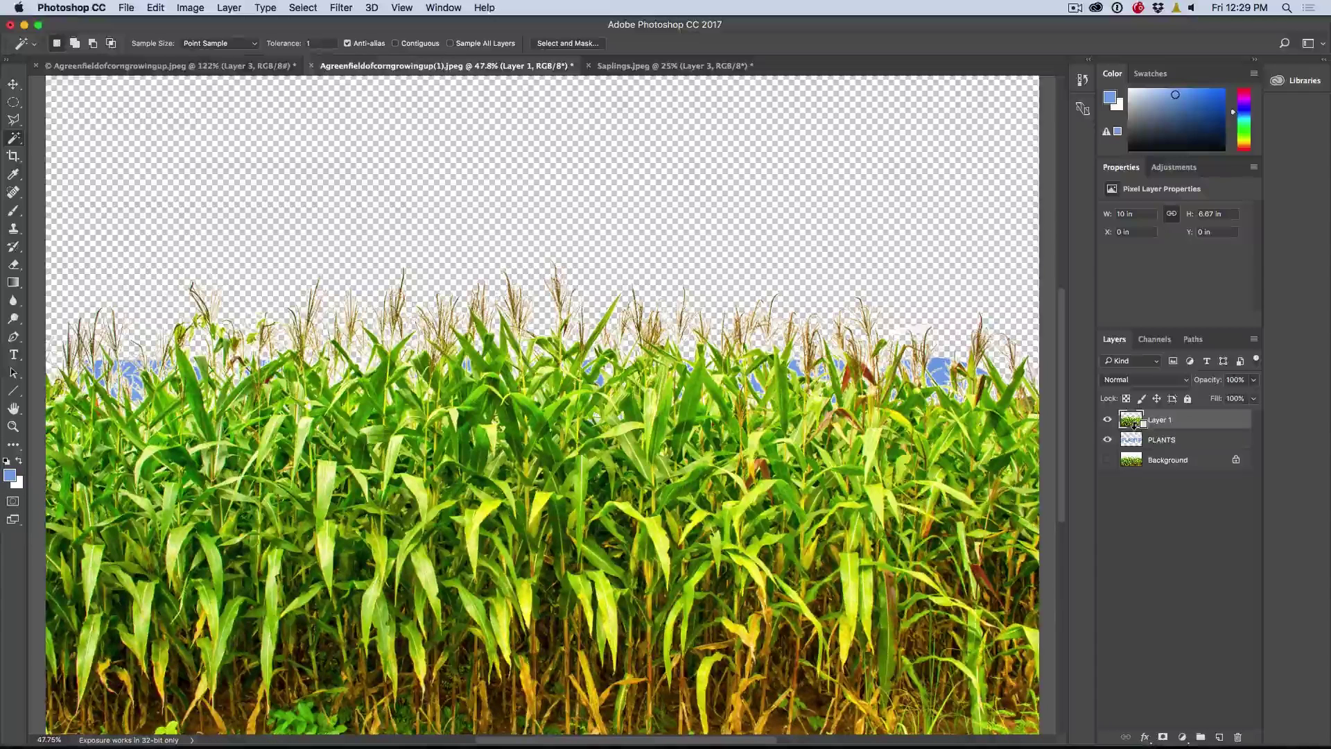
alt+click(1135, 429)
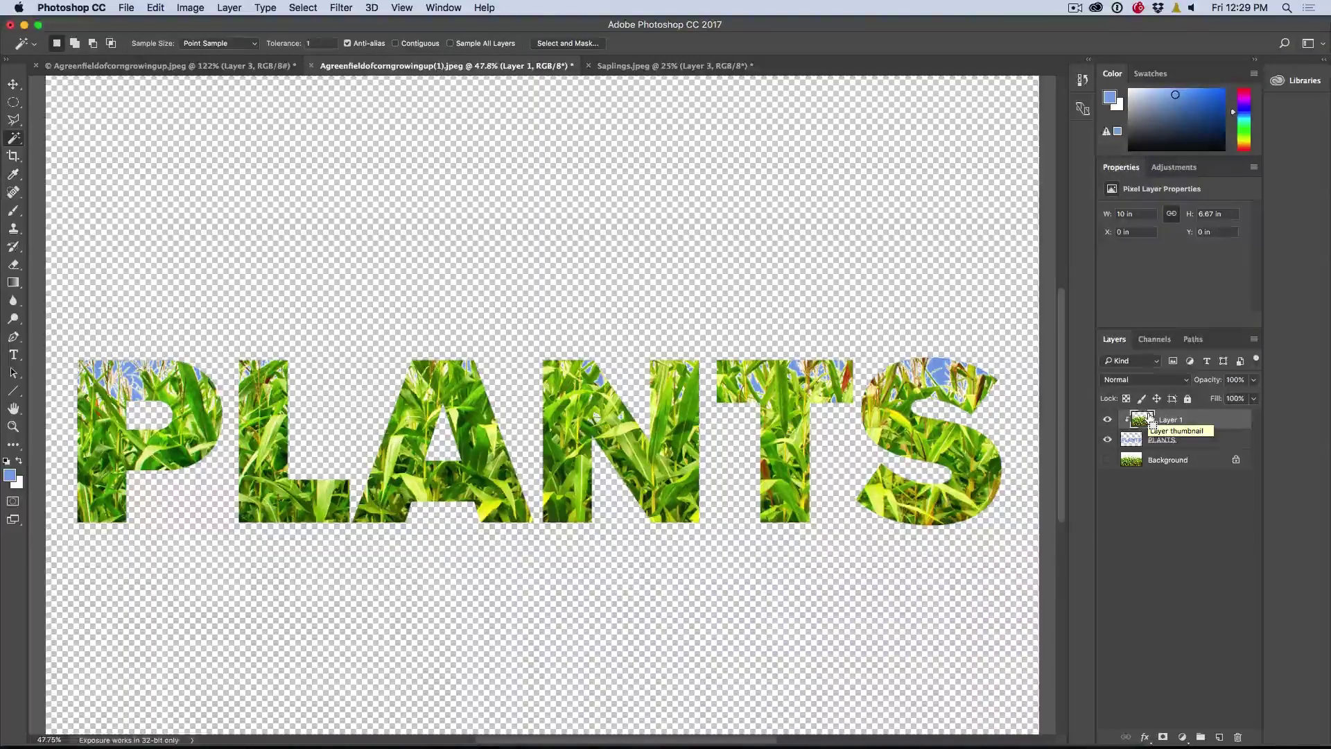
super+click(1151, 419)
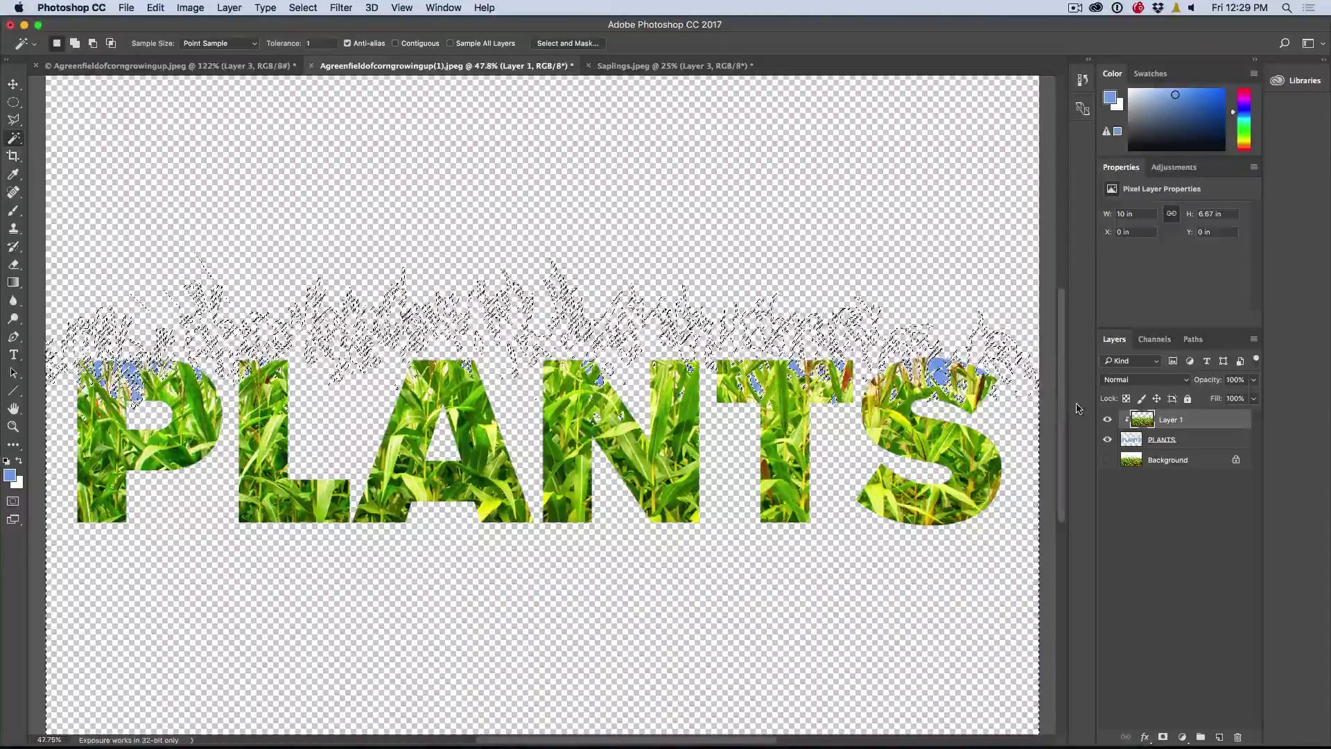
- Make the PLANTS layer active while keeping the corn outline selected
click(1130, 439)
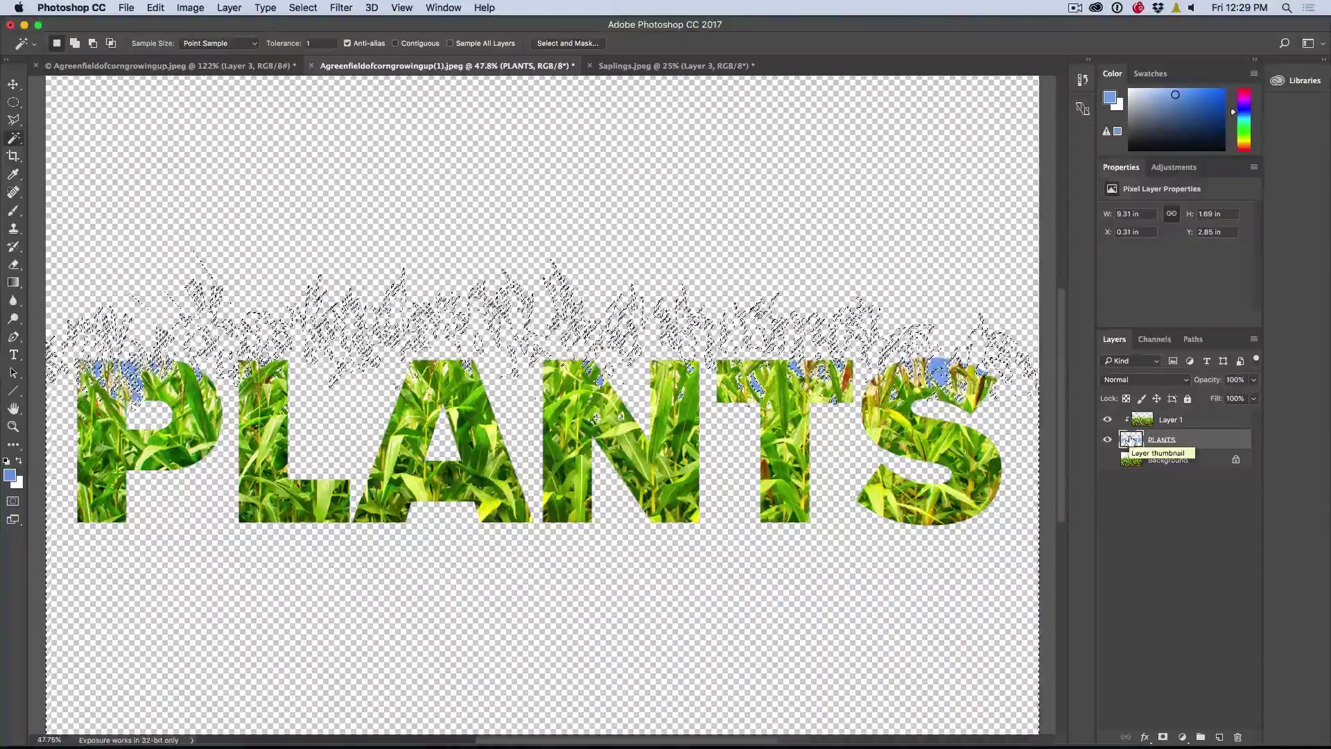
- Switch to the Brush tool and set its size to 44 px
key(b)
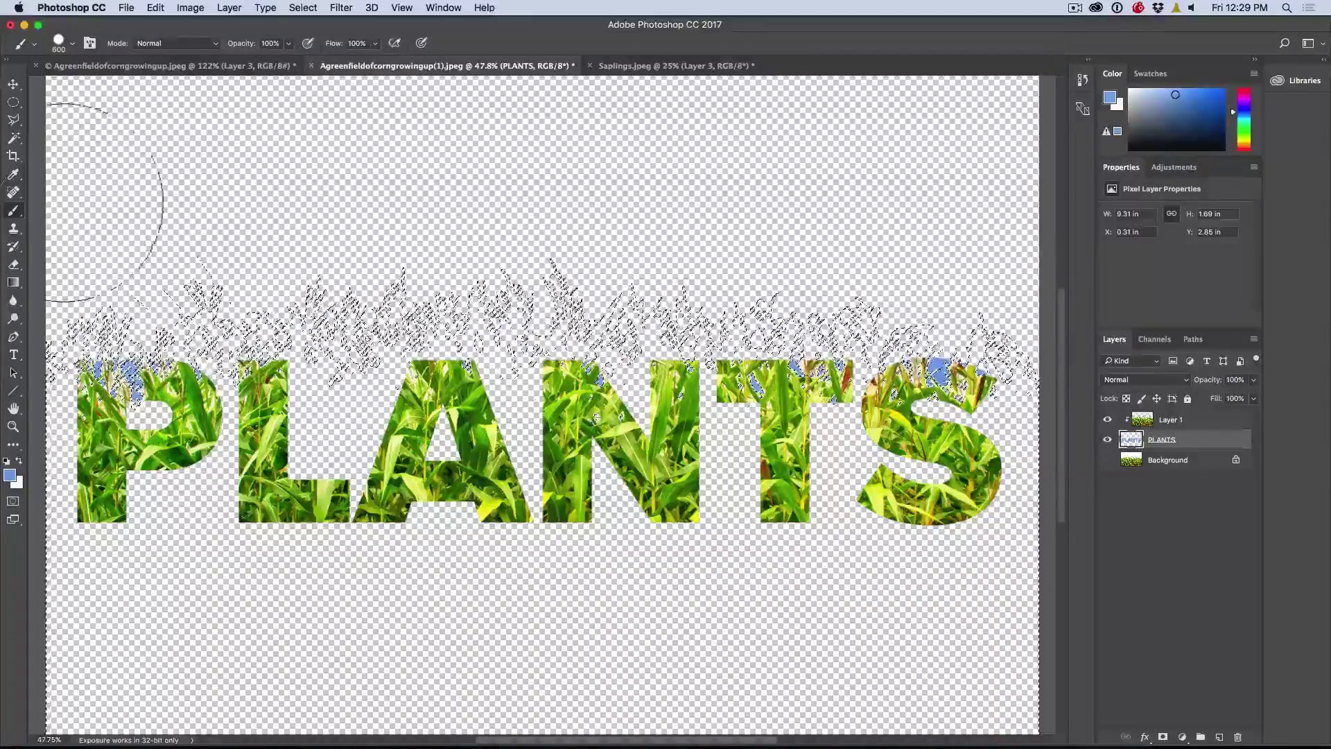
click(72, 43)
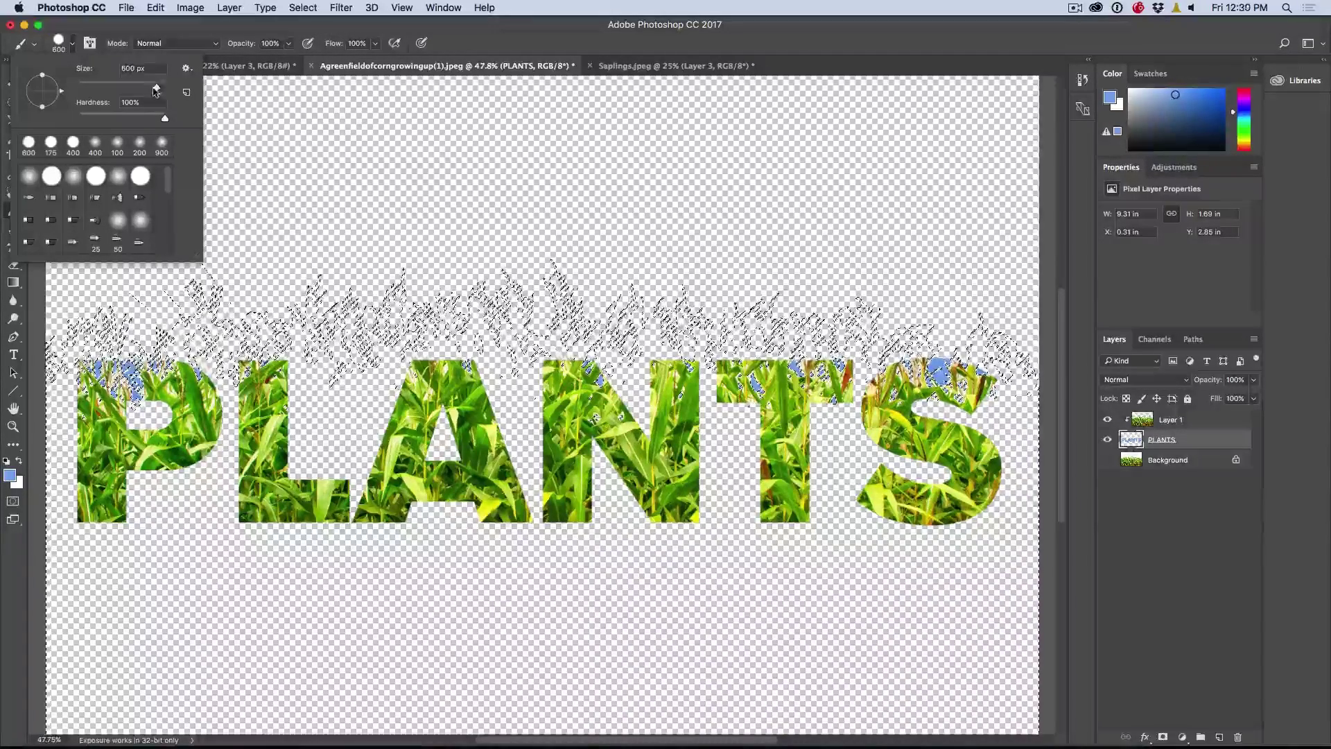
drag(155, 90, 97, 89)
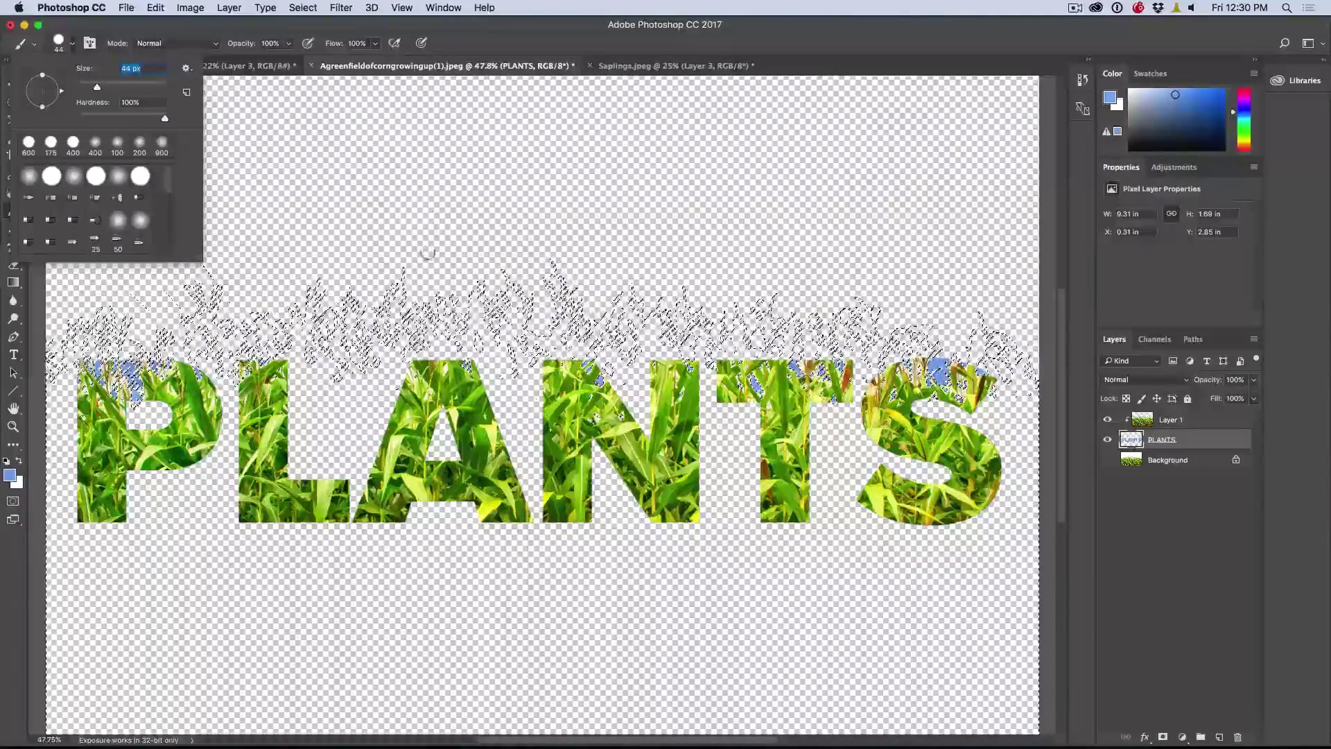
key(Return)
- Paint corn stalks and tassels above the P, A, S and other letter tops, then add a mask
click(410, 267)
key(bracketright)
key(bracketright)
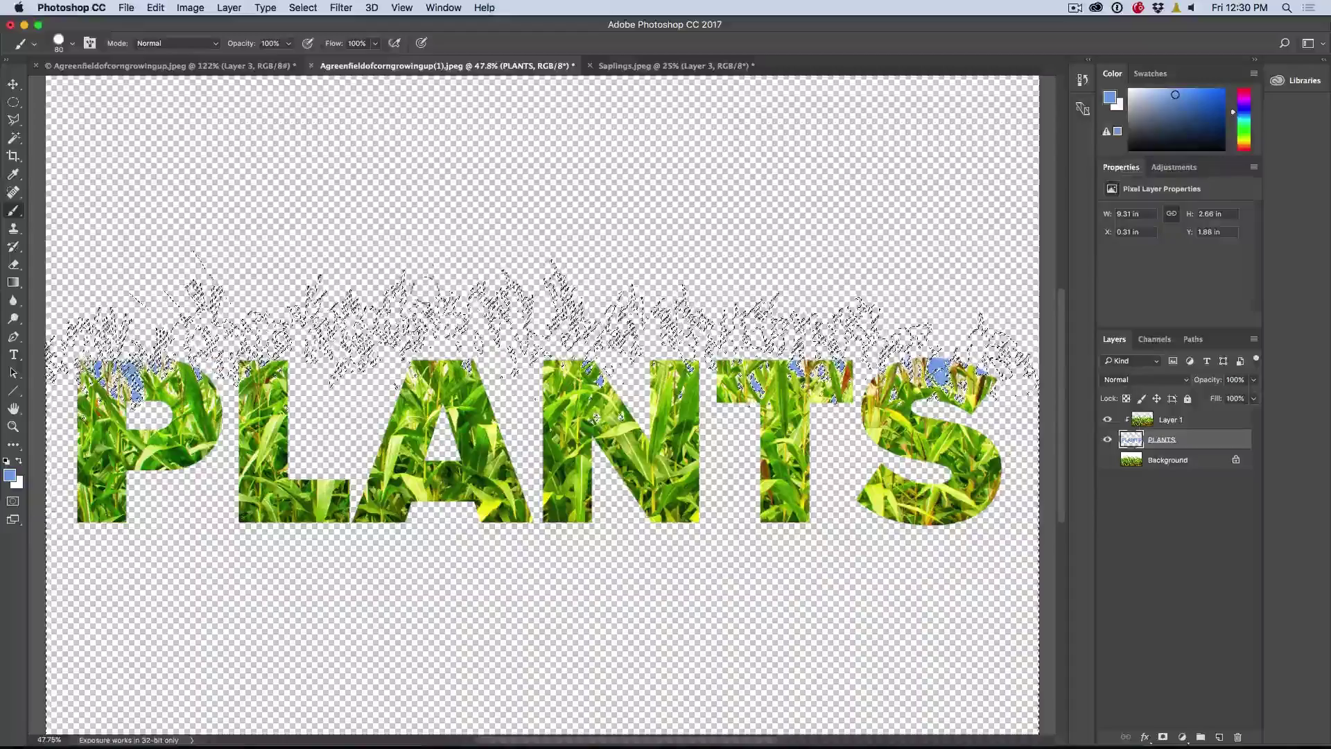
mouse_move(435, 302)
mouse_down()
mouse_move(432, 350)
mouse_move(473, 364)
mouse_up()
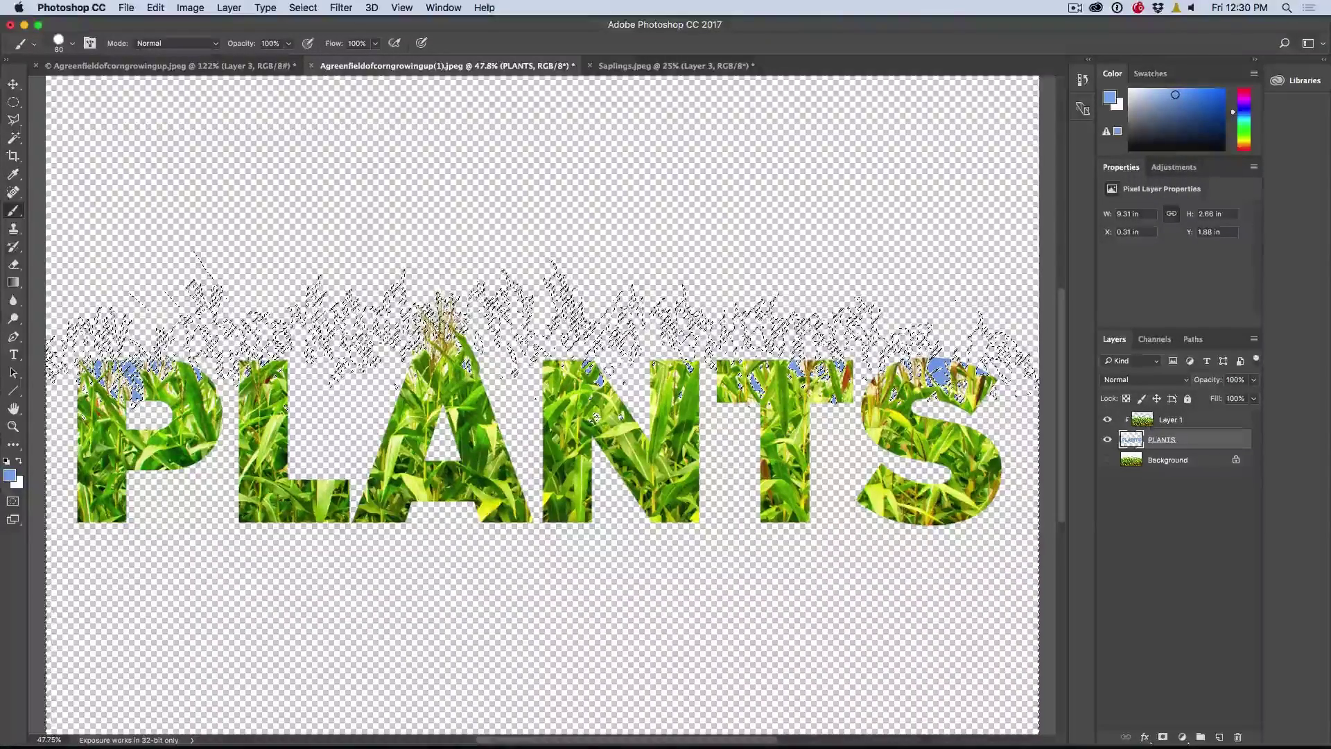
drag(433, 298, 426, 244)
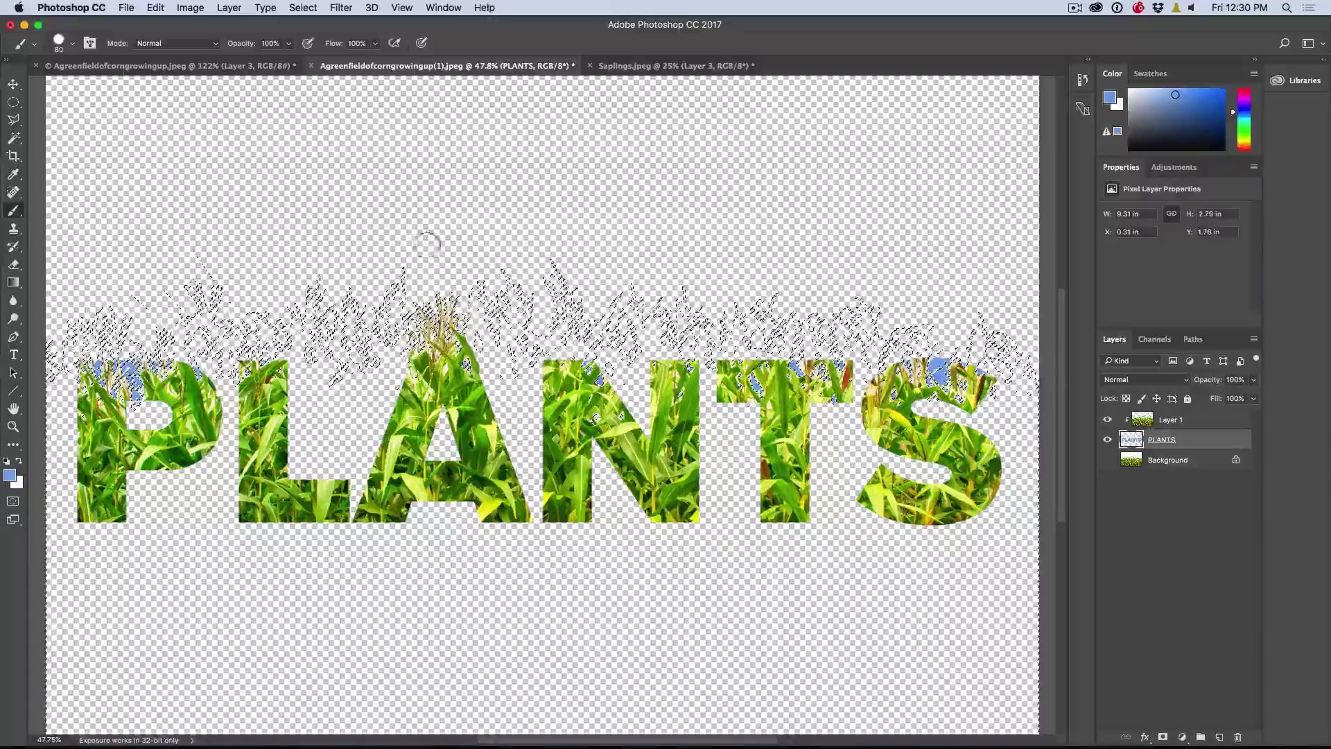
click(459, 292)
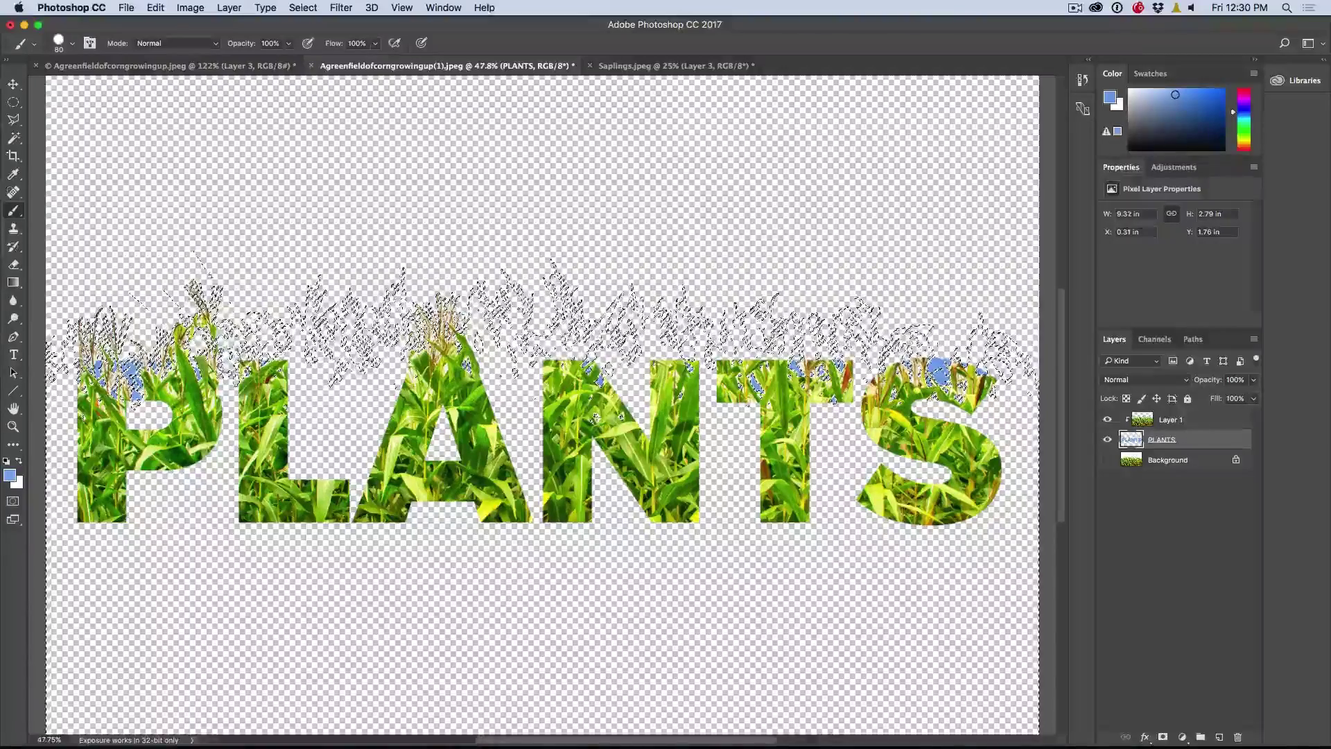
drag(246, 310, 280, 318)
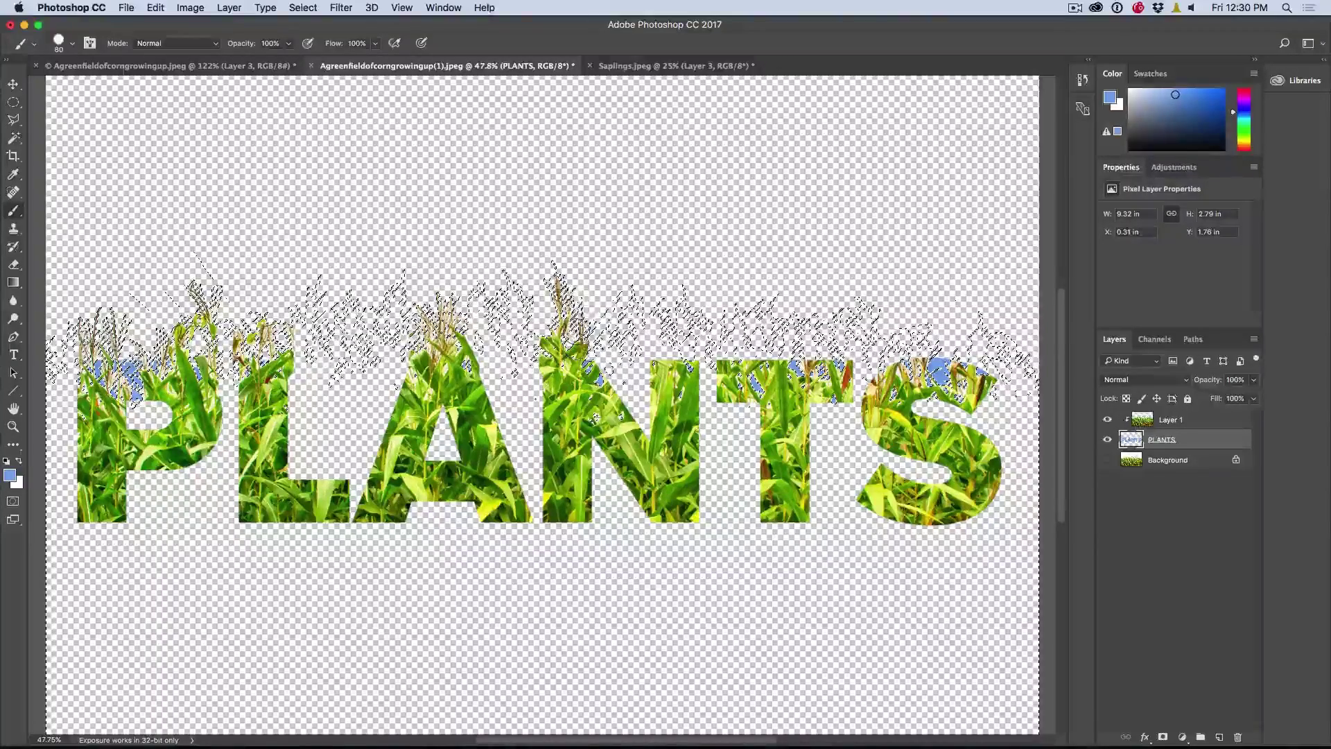
click(574, 237)
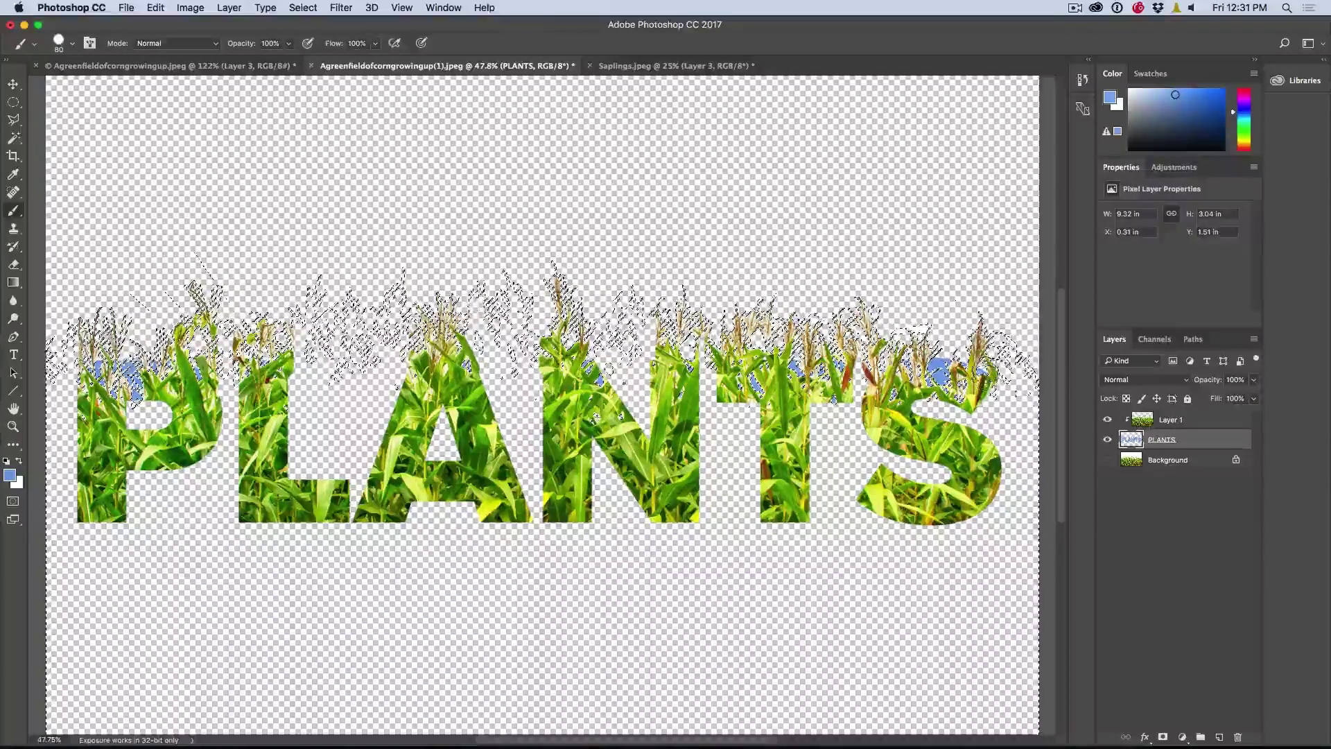
drag(86, 363, 159, 368)
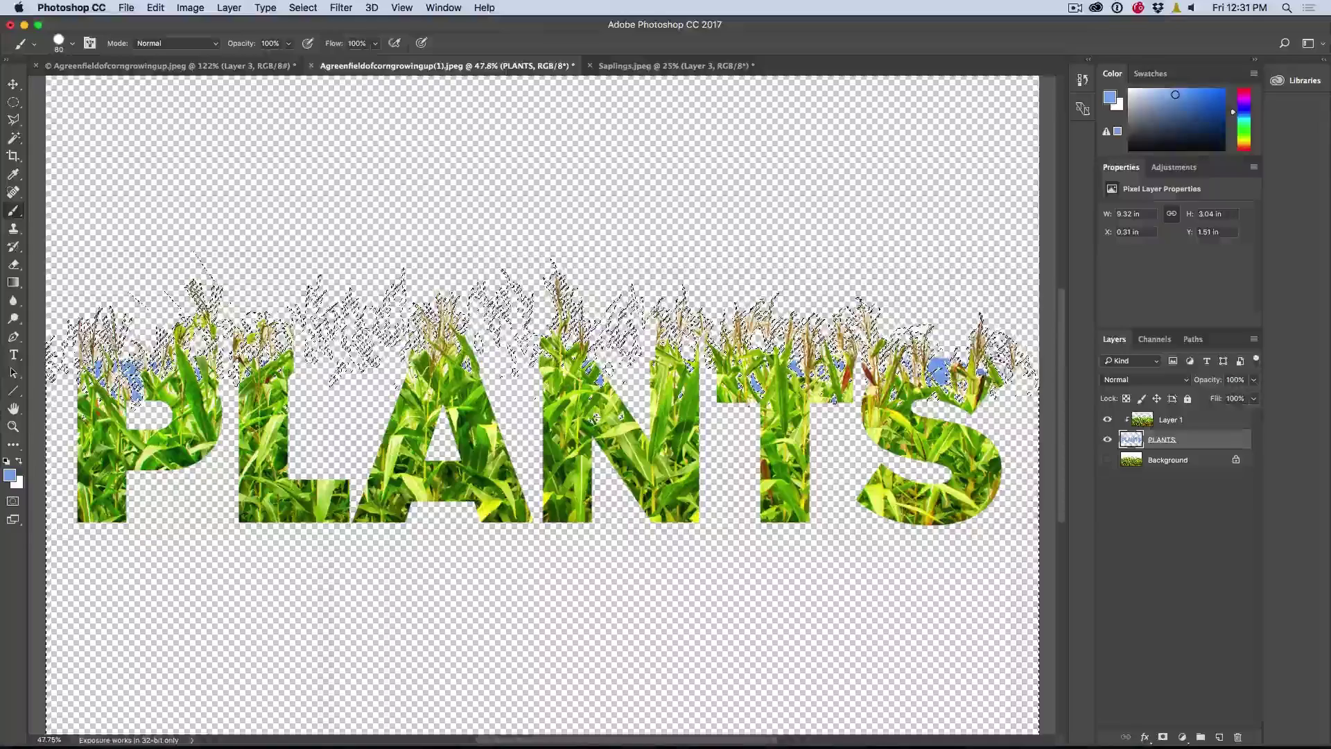
drag(977, 371, 1012, 350)
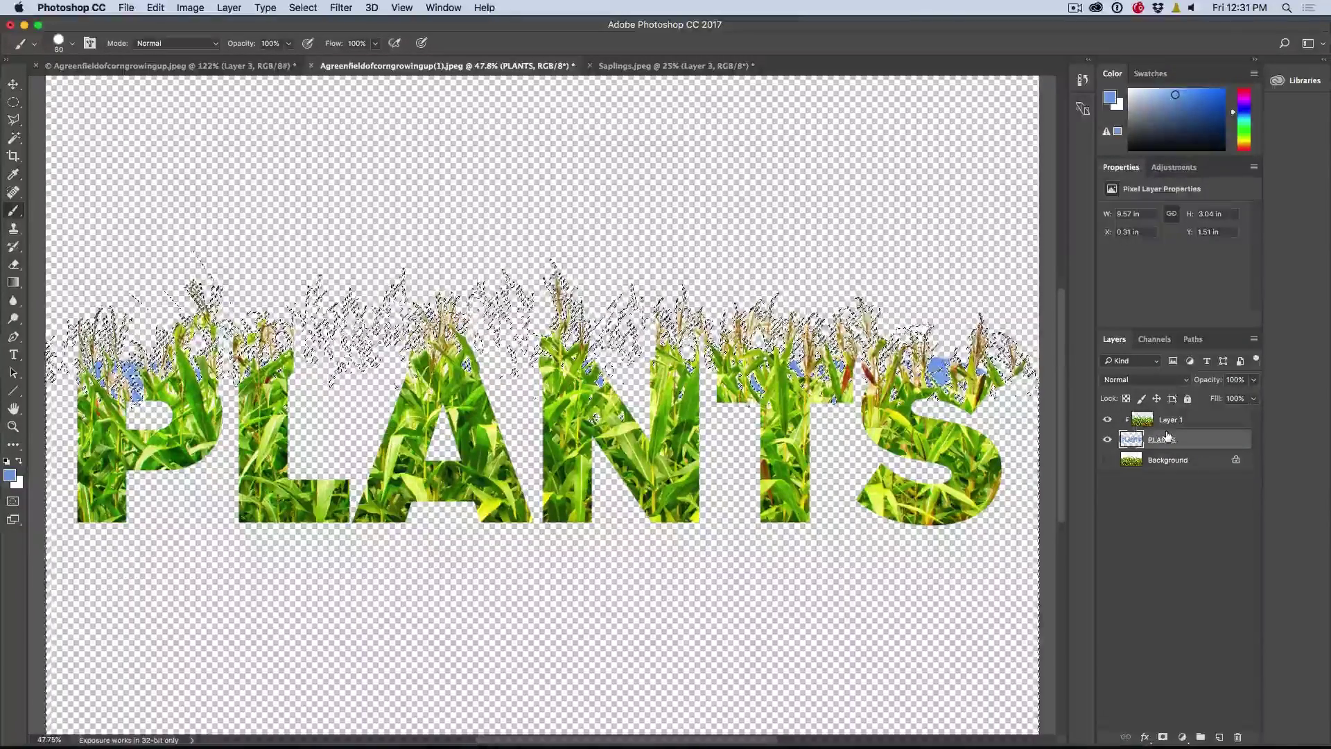
click(1163, 738)
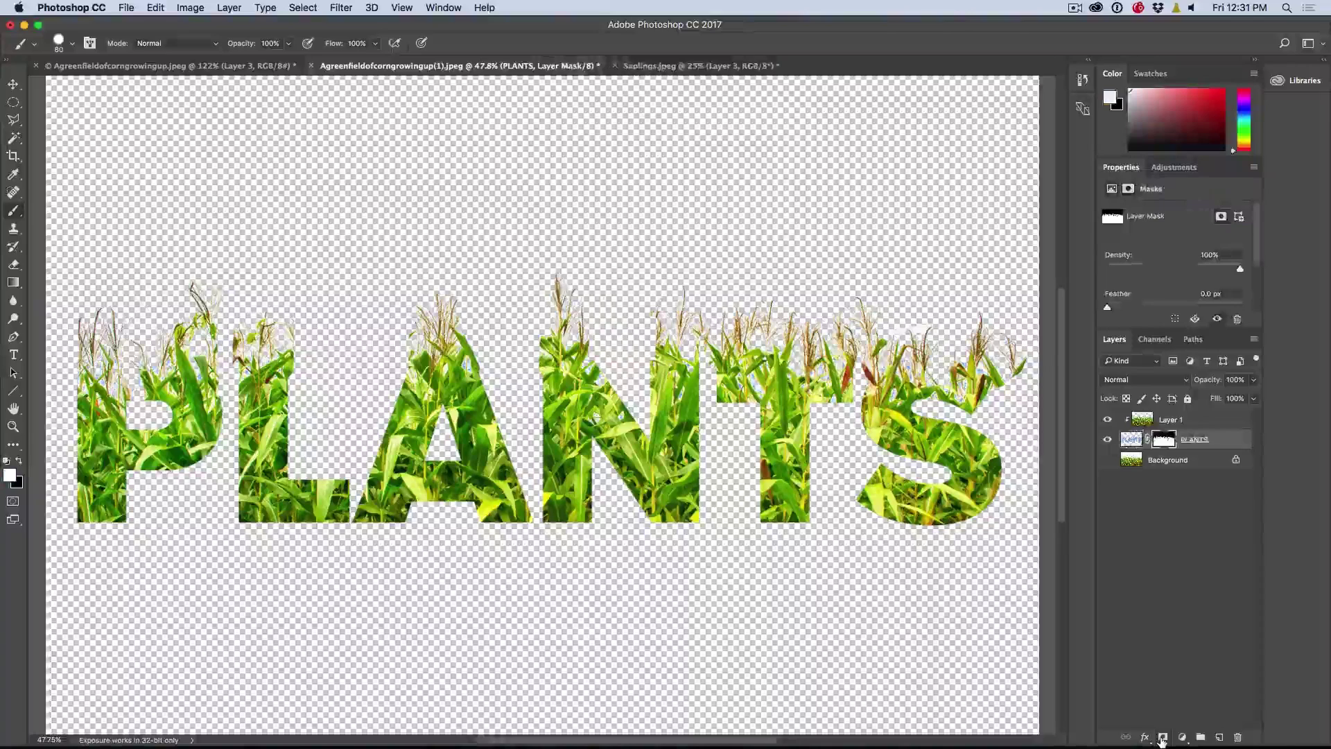
- Target the PLANTS layer pixels instead of its layer mask
click(1126, 440)
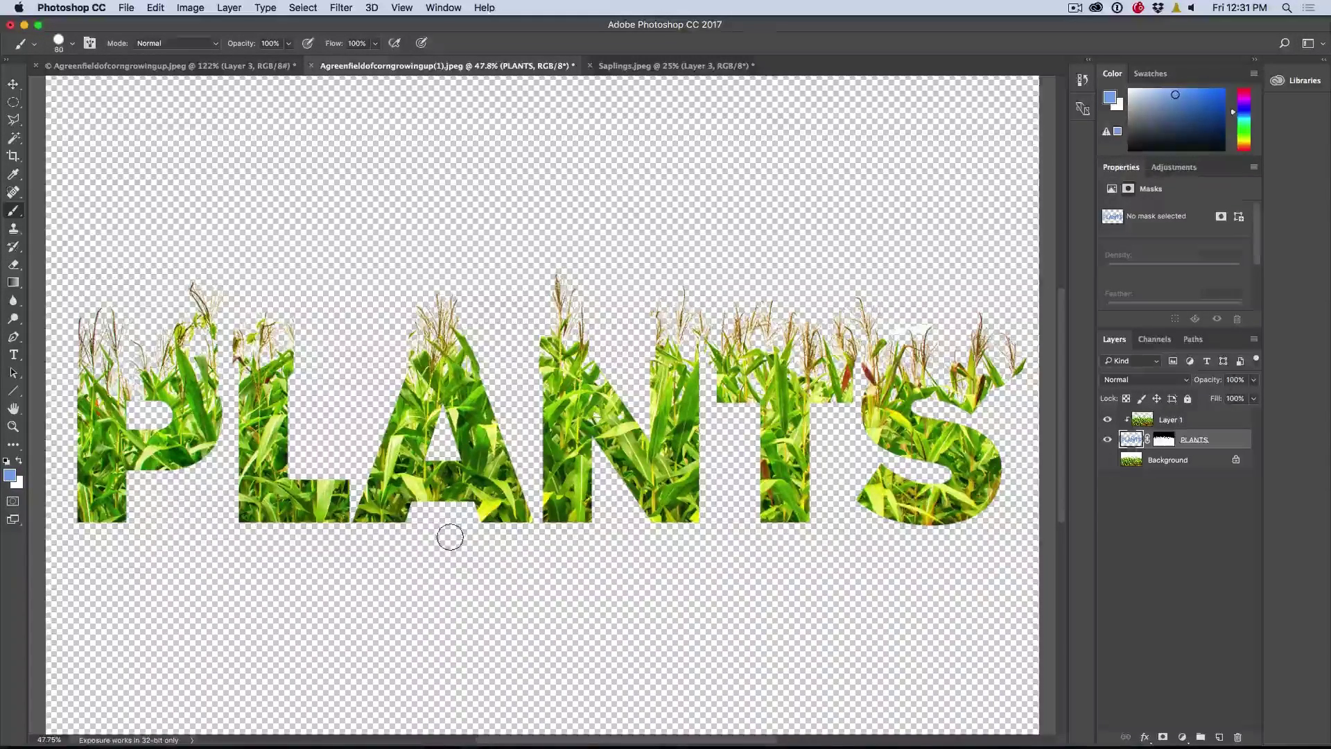
- Reset colours and paint a cornfield band below the letters with a 250 px brush, then 125
key(d)
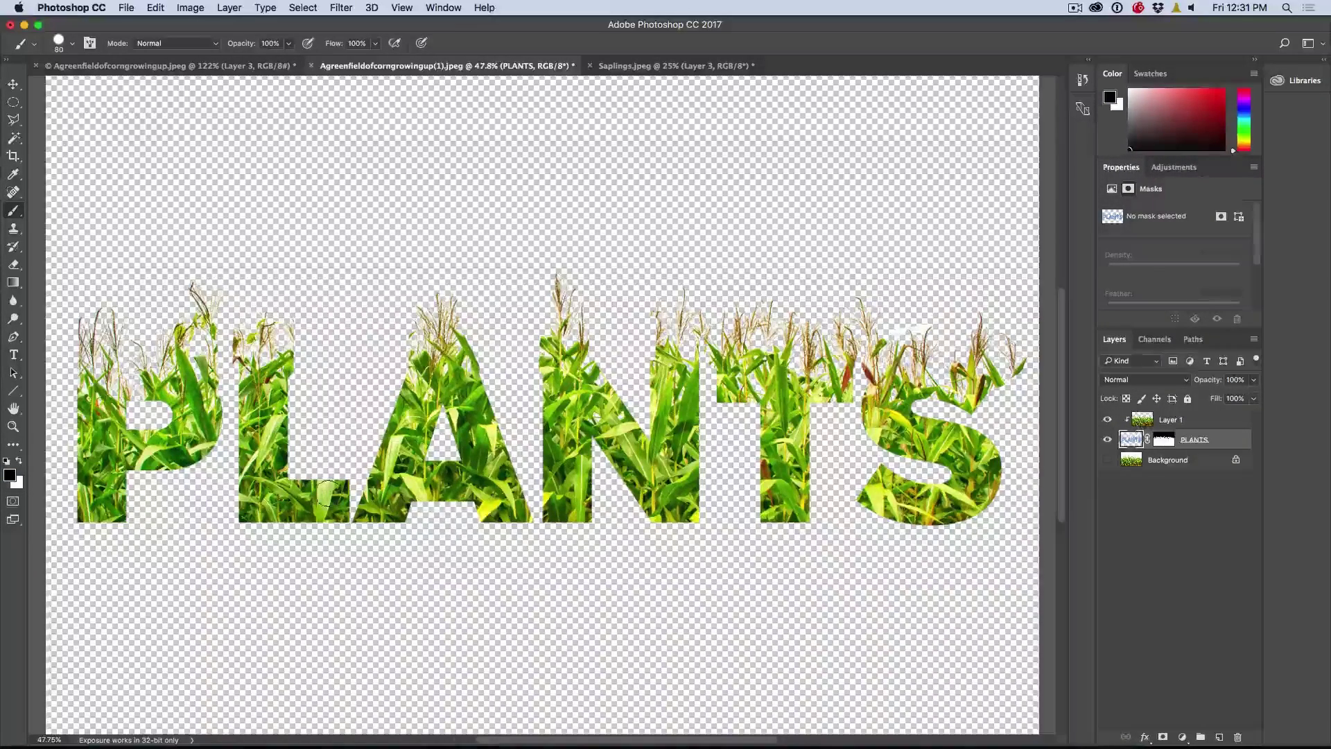
drag(356, 539, 392, 539)
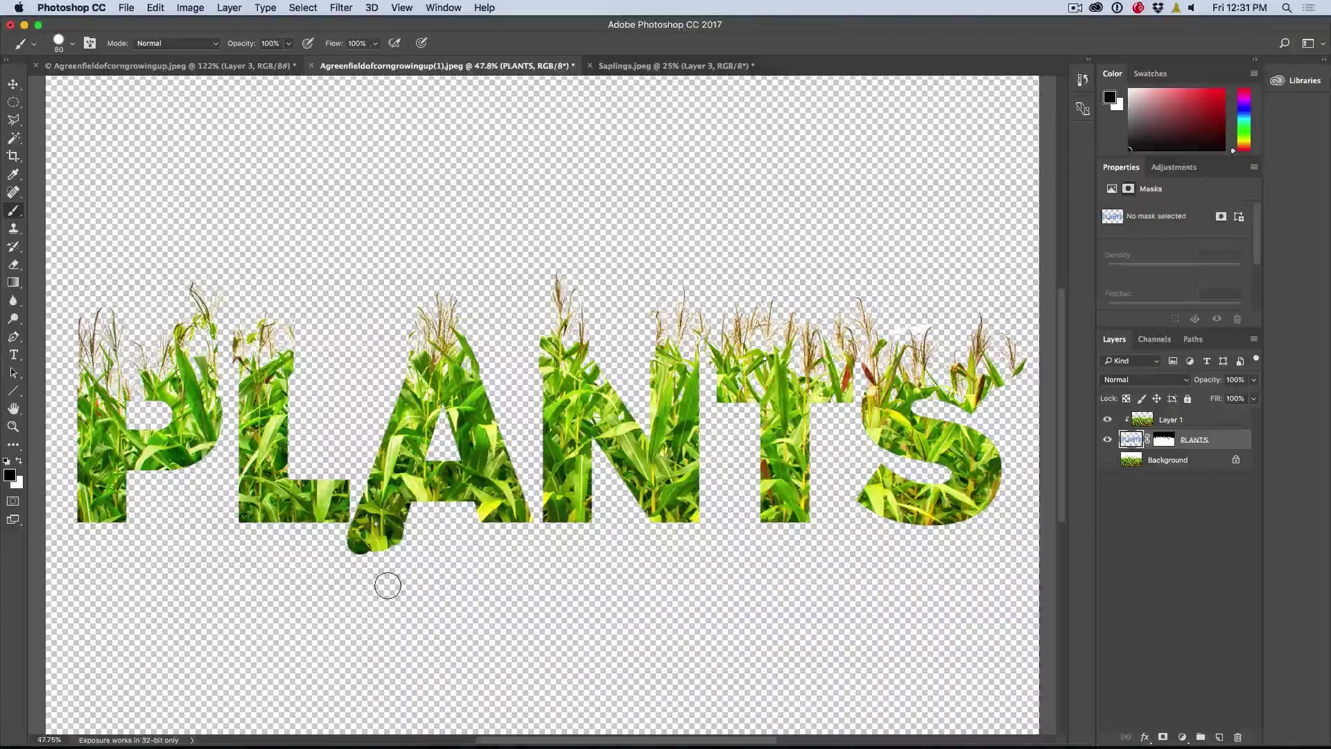
key(bracketright)
key(bracketright)
key(bracketright)
key(bracketright)
key(bracketright)
key(bracketright)
key(bracketright)
mouse_move(74, 549)
mouse_down()
mouse_move(347, 555)
mouse_move(229, 564)
mouse_move(998, 551)
mouse_move(1009, 686)
mouse_move(914, 700)
mouse_move(853, 665)
mouse_move(627, 617)
mouse_move(118, 627)
mouse_move(63, 648)
mouse_move(236, 700)
mouse_move(356, 686)
mouse_move(207, 655)
mouse_move(832, 693)
mouse_move(534, 693)
mouse_move(360, 717)
mouse_move(104, 704)
mouse_up()
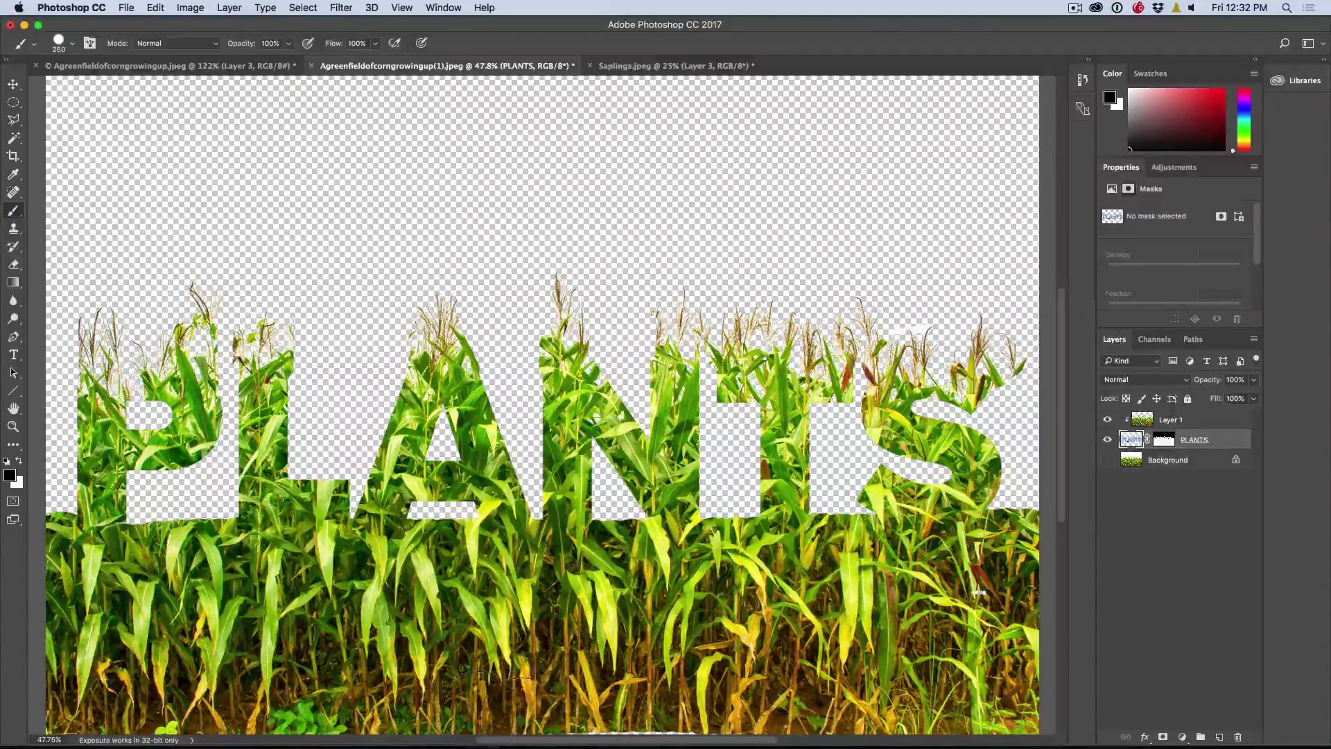
drag(562, 731, 696, 733)
mouse_move(995, 496)
mouse_down()
mouse_move(1022, 499)
mouse_move(1012, 530)
mouse_up()
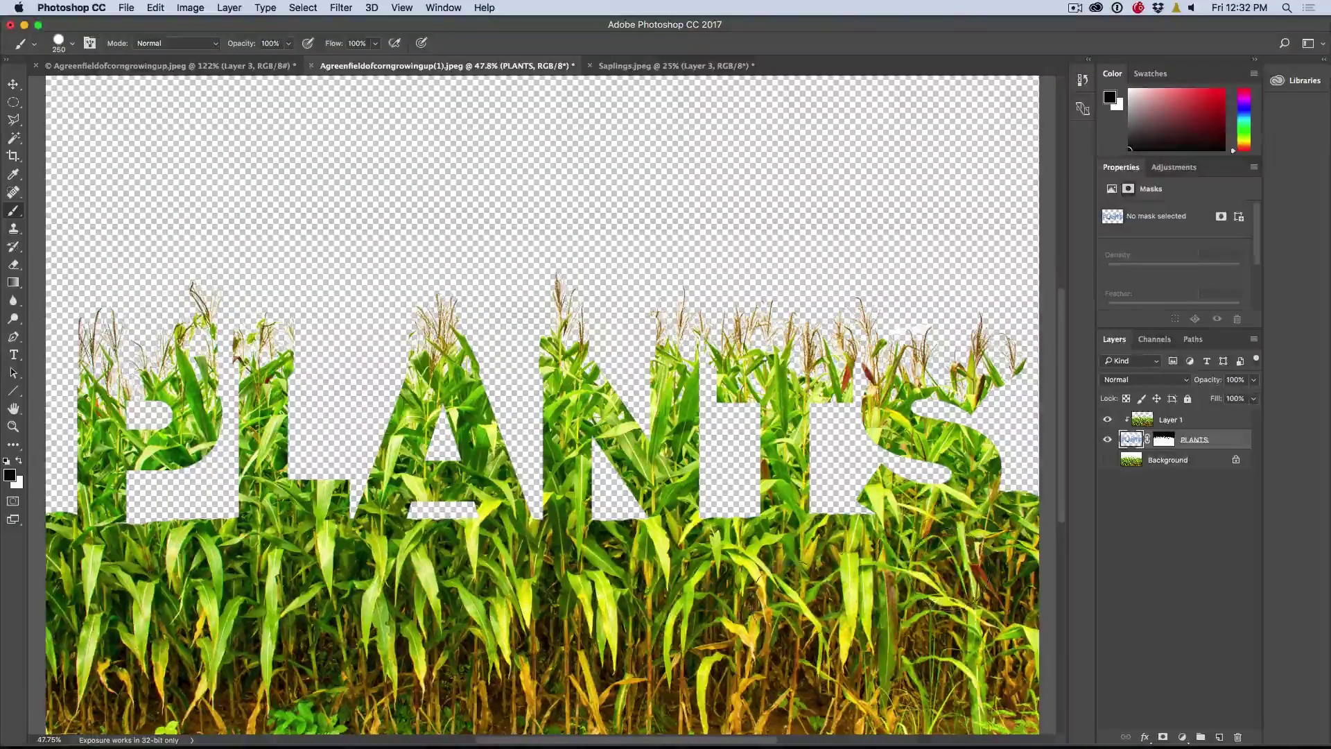
key(bracketleft)
key(bracketleft)
key(bracketleft)
key(bracketleft)
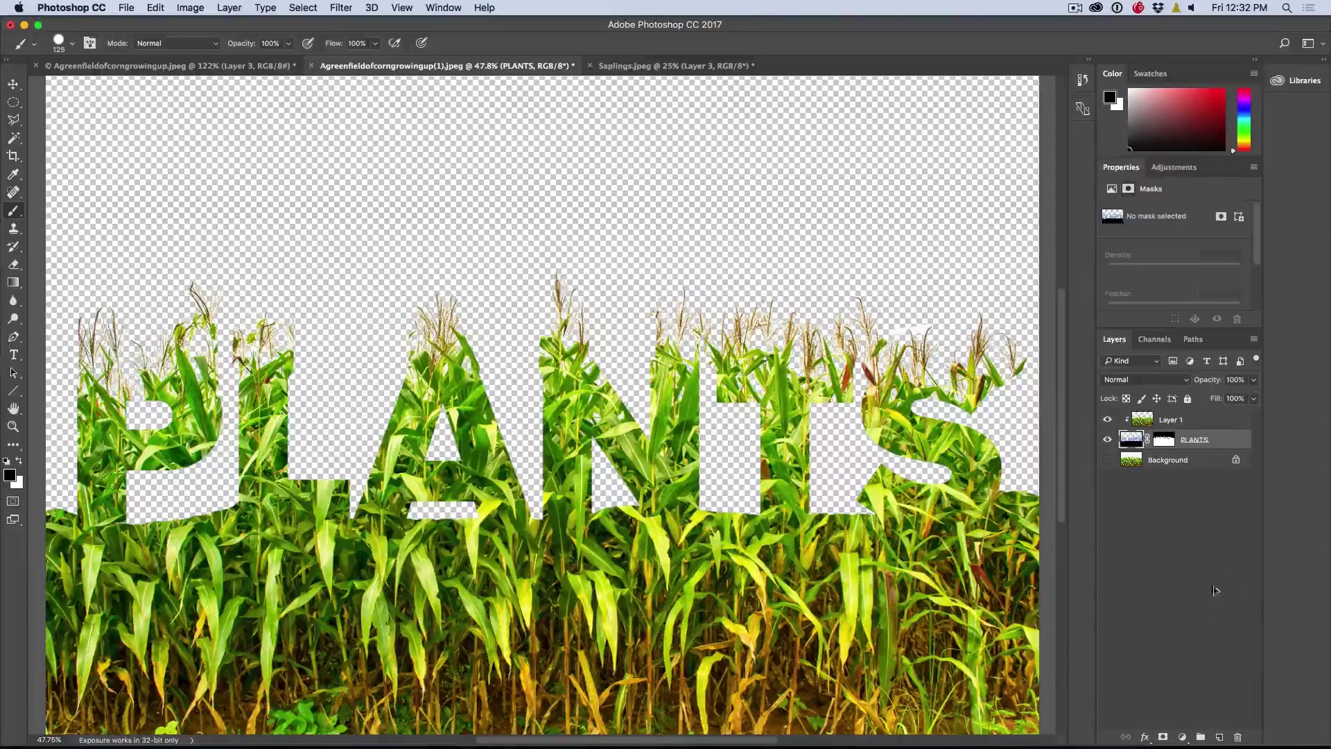
- Add a new layer below PLANTS and set the foreground colour to a pale sky blue
click(1219, 736)
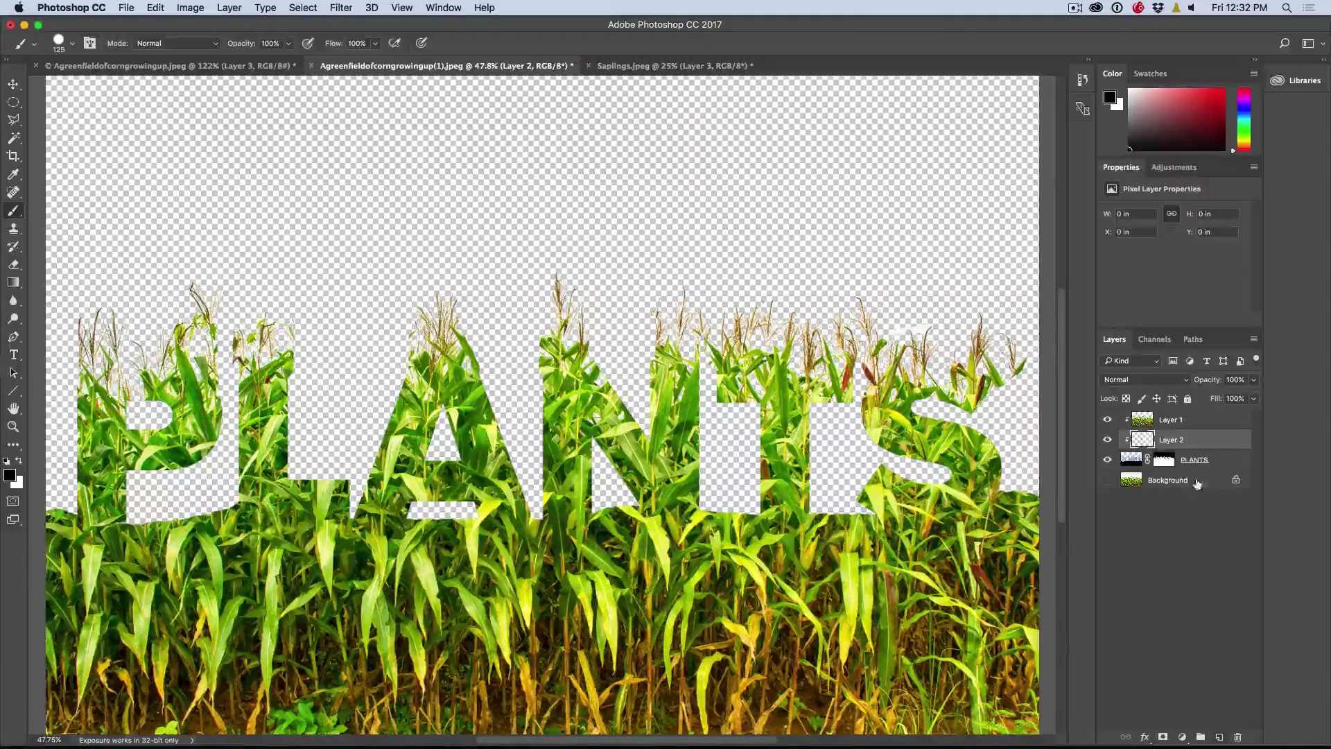
drag(1194, 444, 1189, 466)
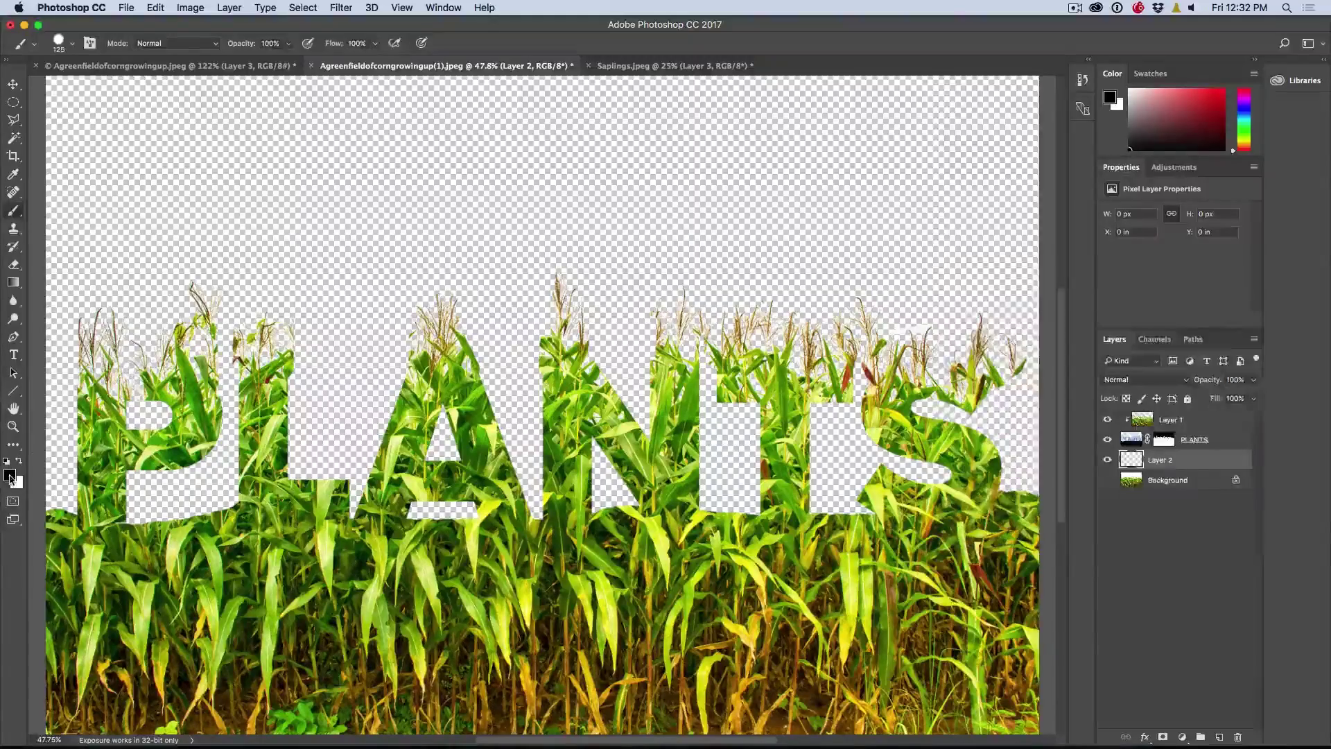
click(10, 475)
mouse_move(1151, 396)
mouse_down()
mouse_move(1145, 360)
mouse_move(1145, 378)
mouse_up()
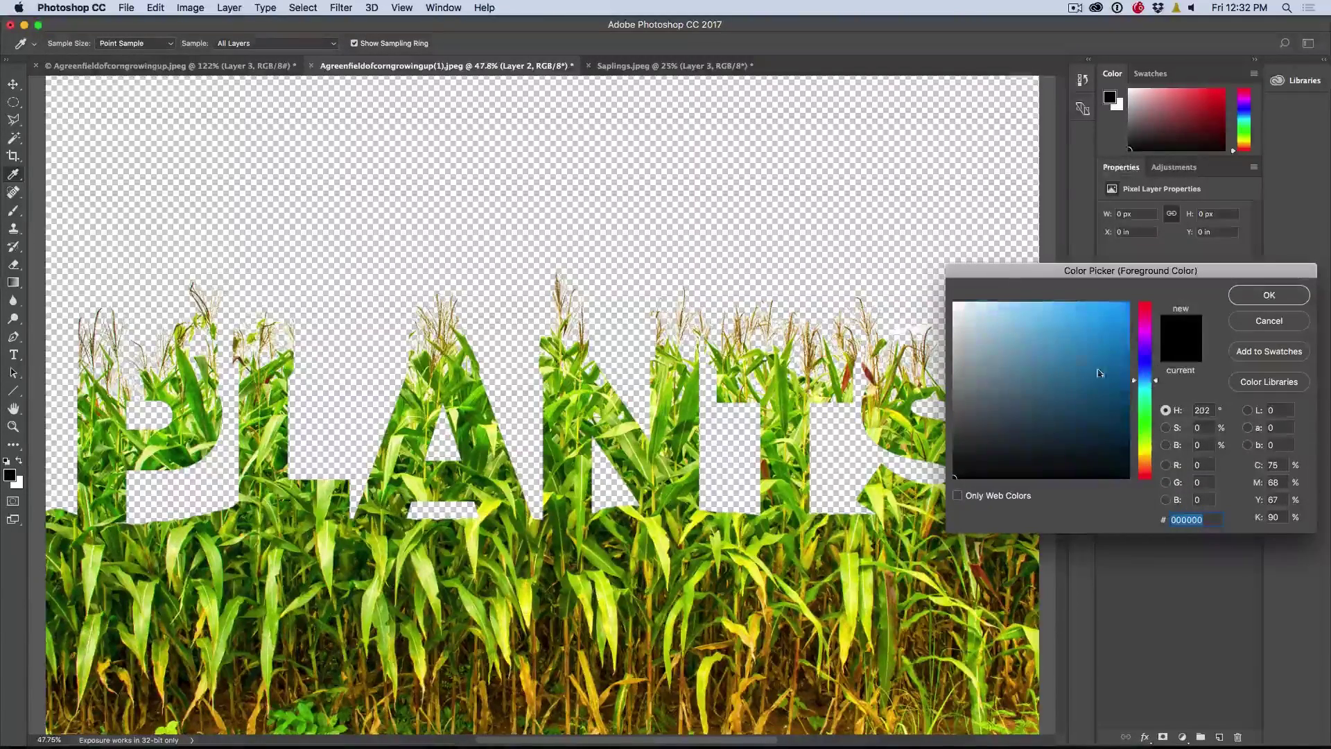
click(1025, 299)
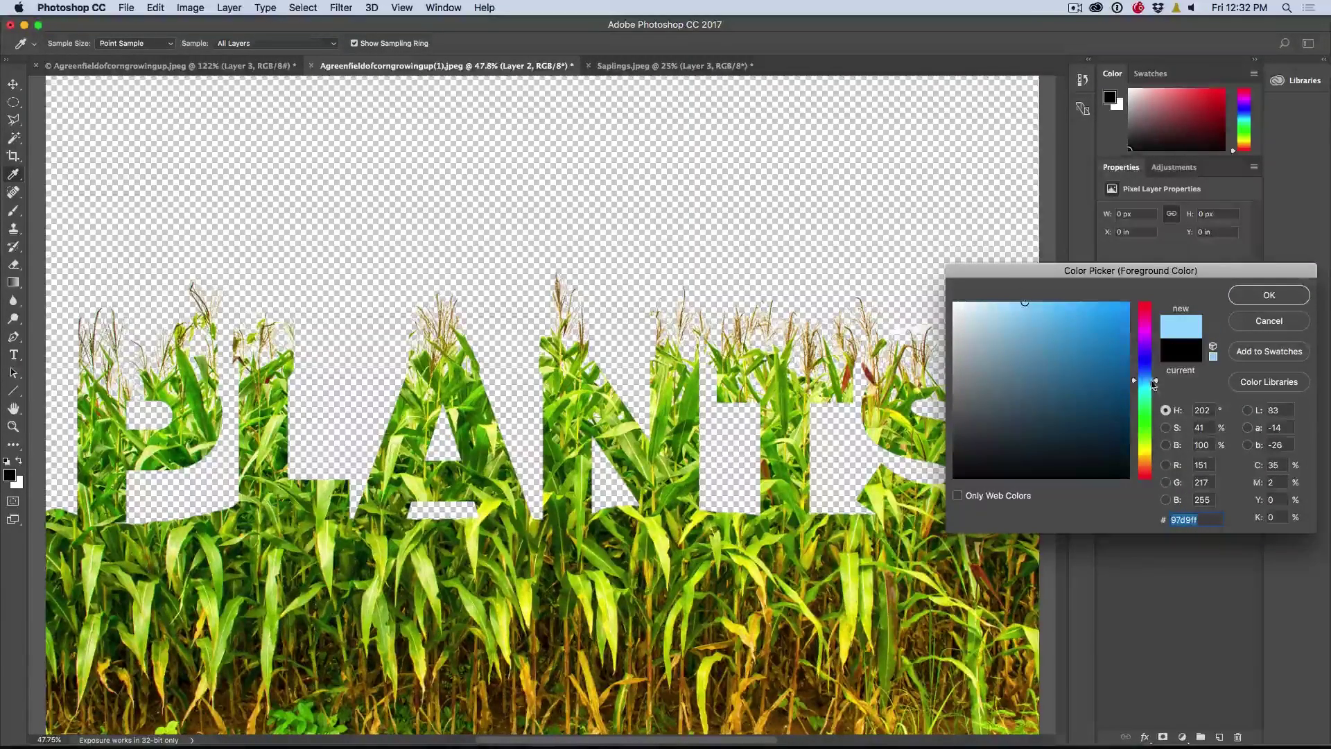
drag(1153, 380, 1154, 375)
click(993, 306)
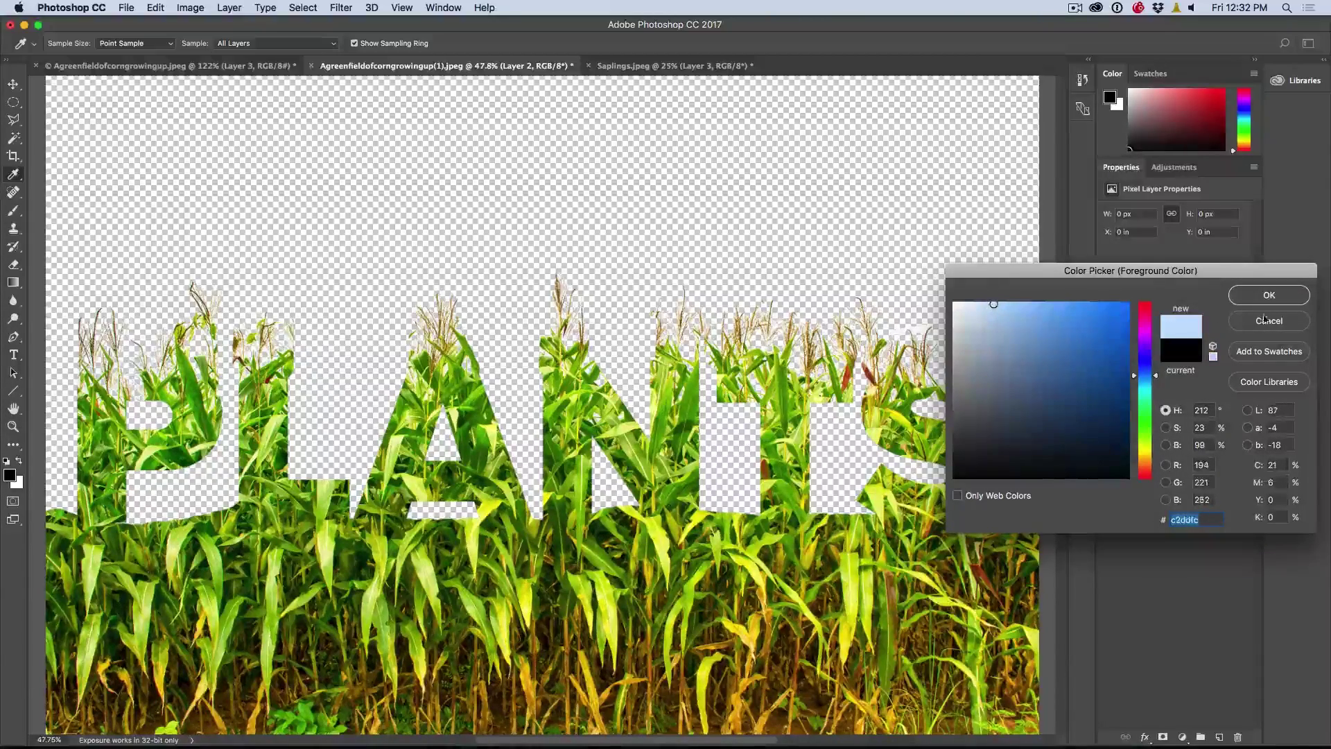
click(1269, 294)
- Drag a light-blue-to-white gradient top to bottom on the new layer, then reselect PLANTS
key(b)
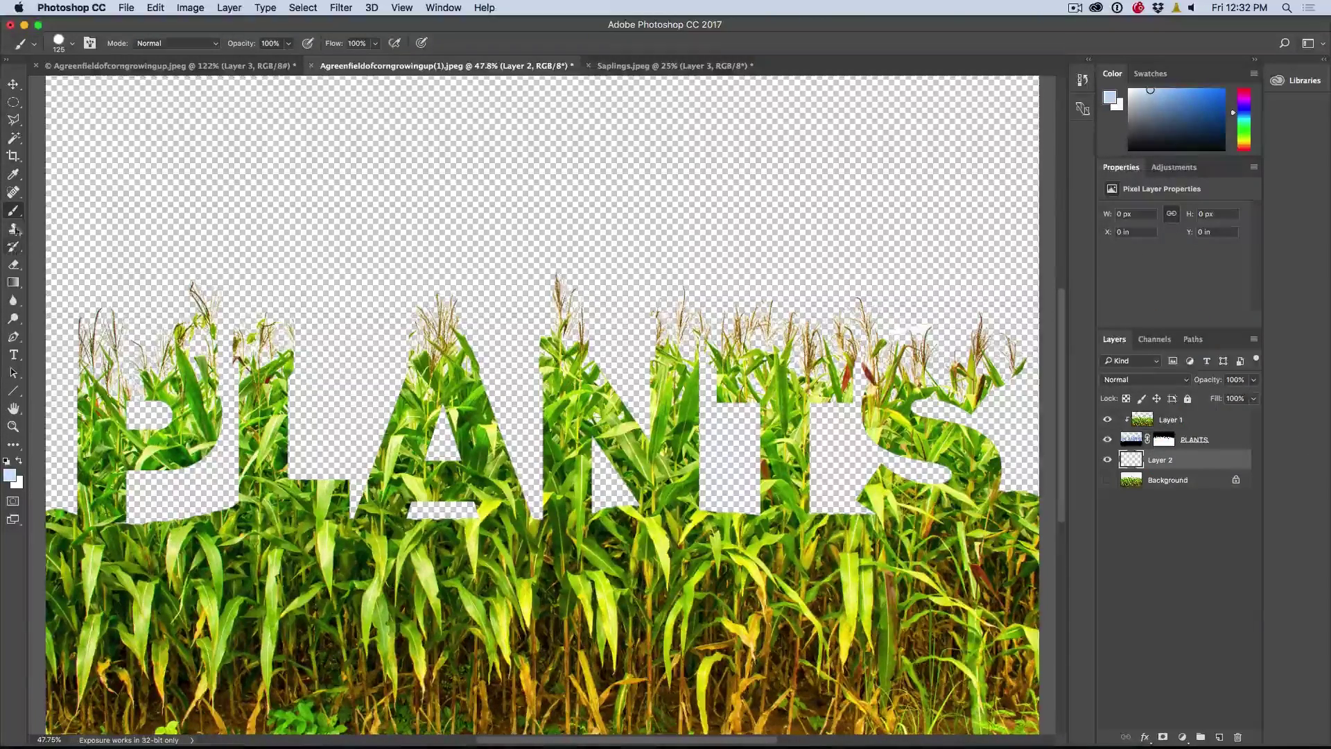
click(12, 284)
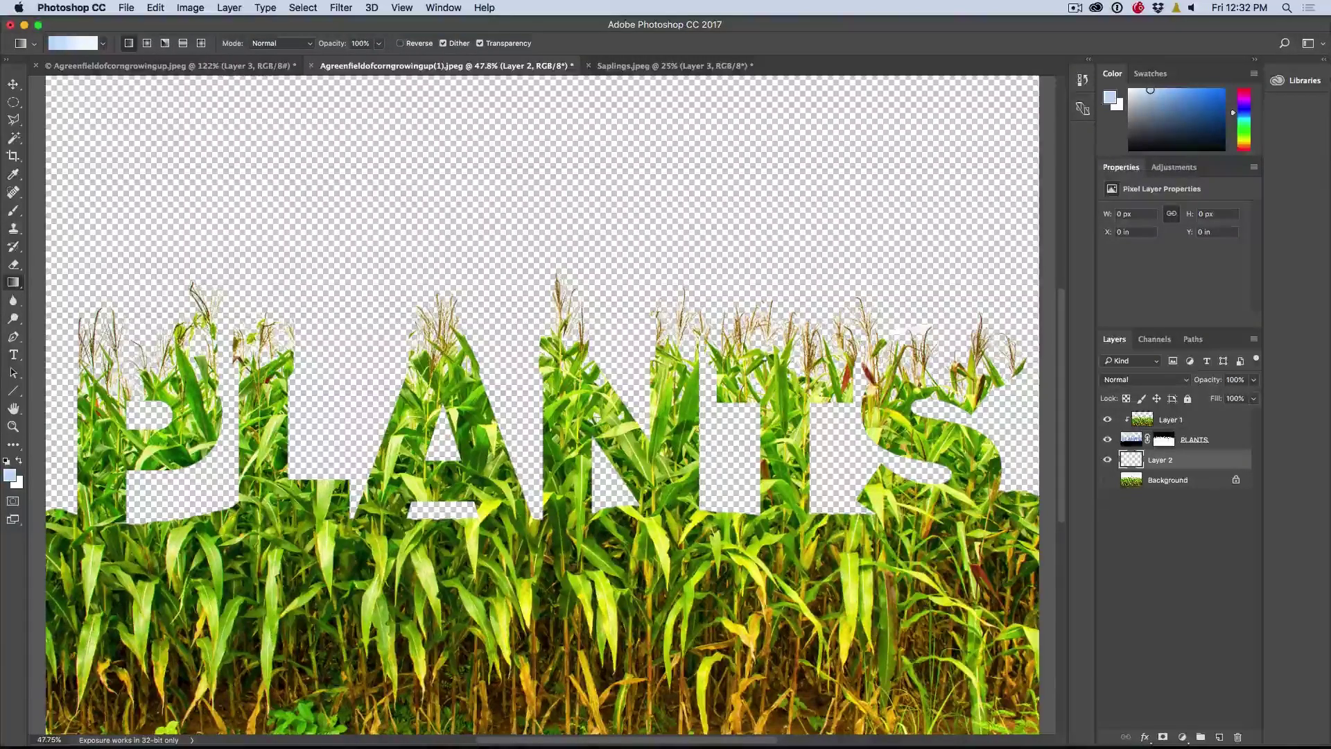
drag(406, 117, 406, 413)
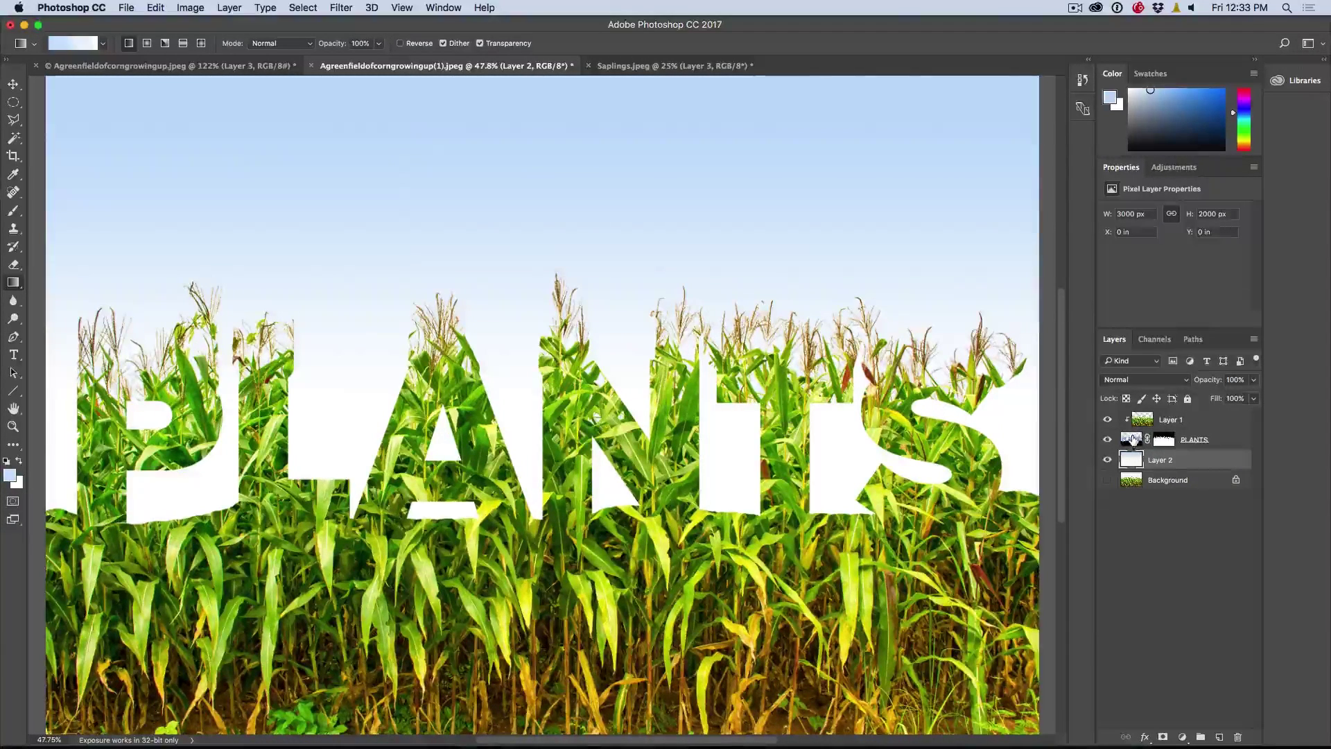
click(1132, 440)
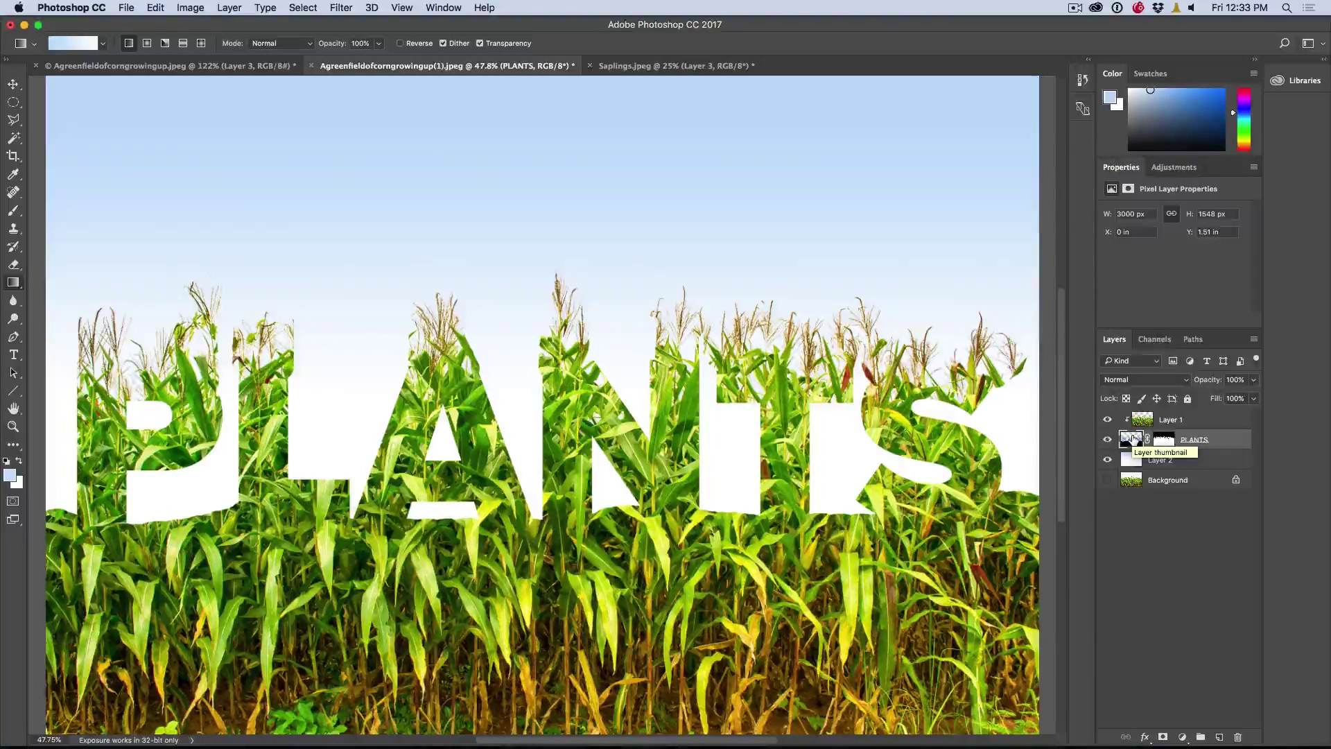
- Reset default colours and fill Layer 1's corn pixels with solid black
key(d)
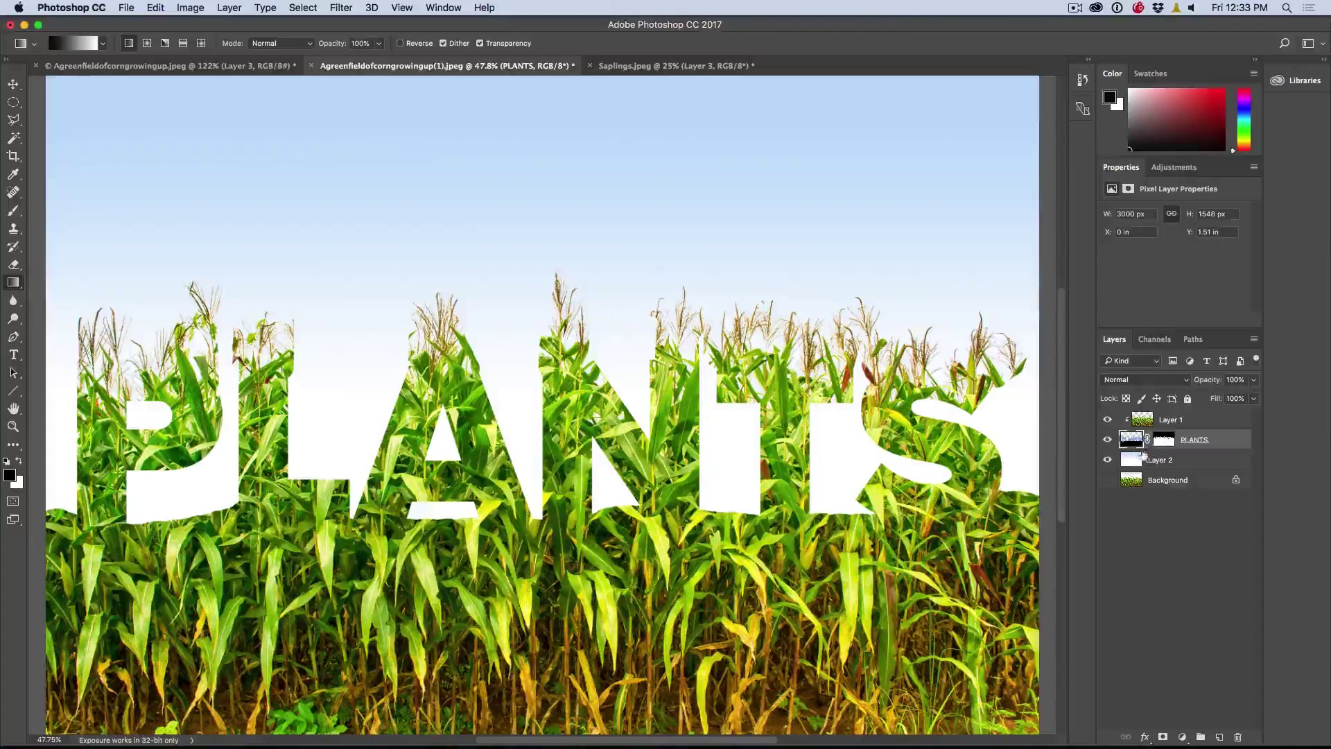
click(1140, 418)
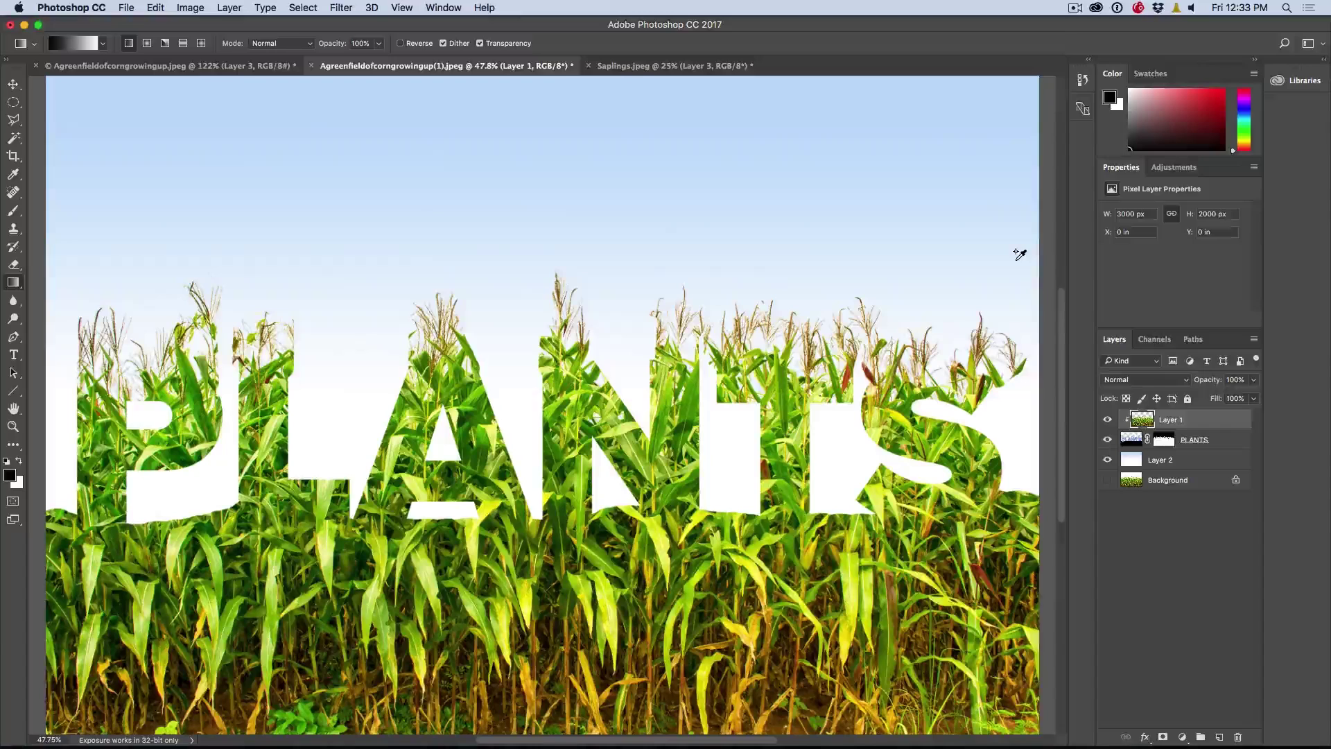
key(shift+alt+BackSpace)
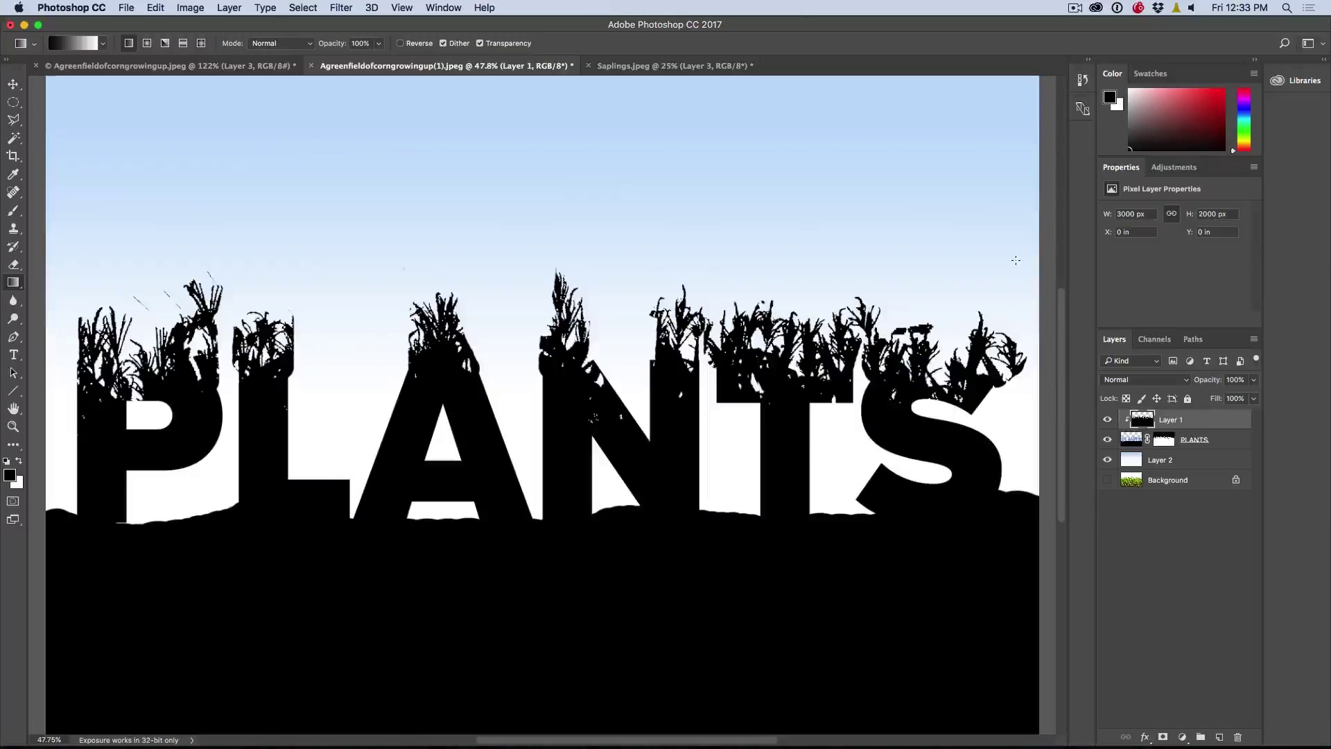
- Undo the black fill on Layer 1 so the green corn photo returns
key(super+z)
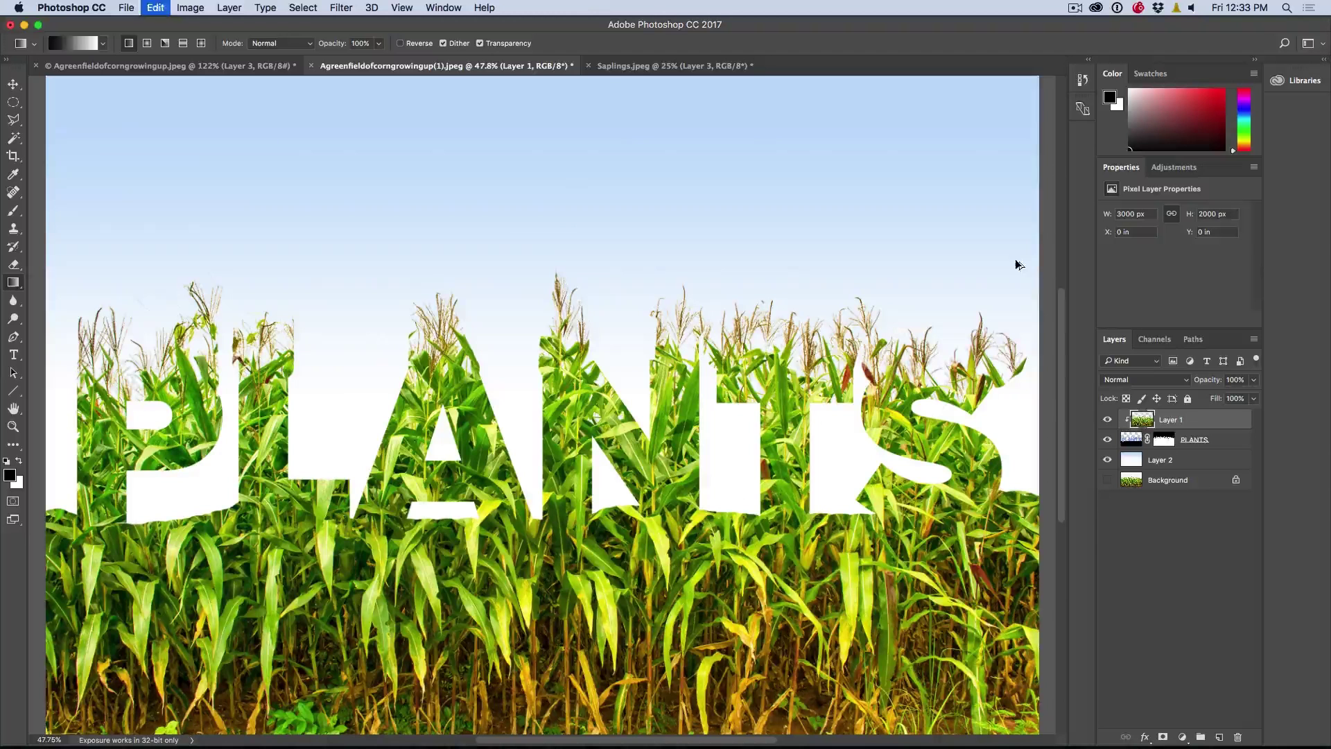